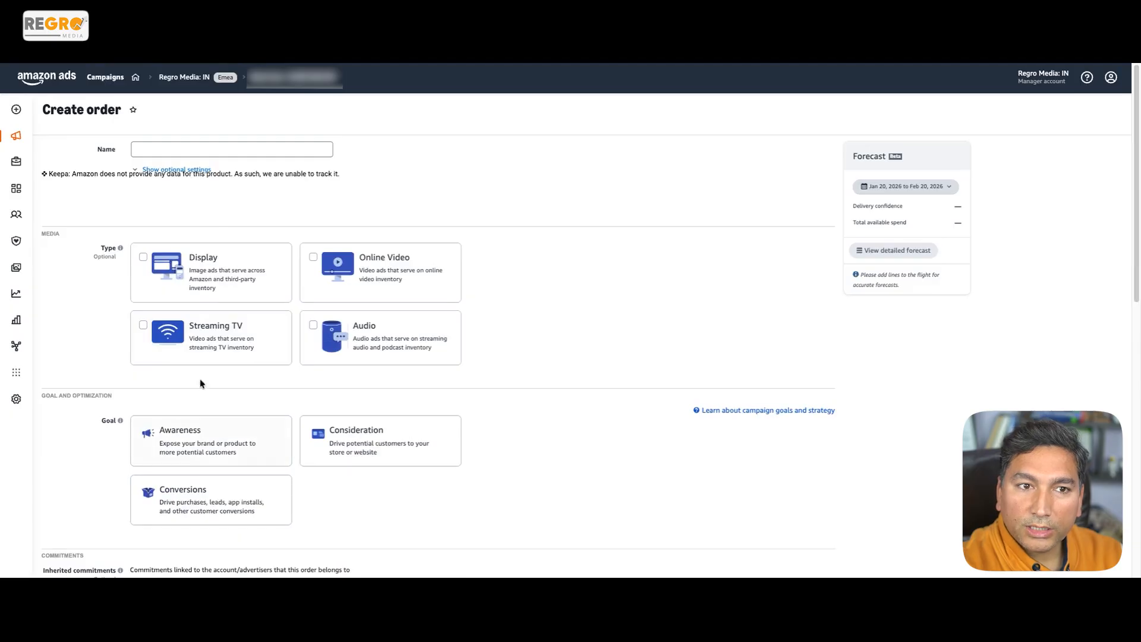
Step: Name the new order "test" and choose Display as its media type
{"action": "left_click", "coordinate": [247, 147]}
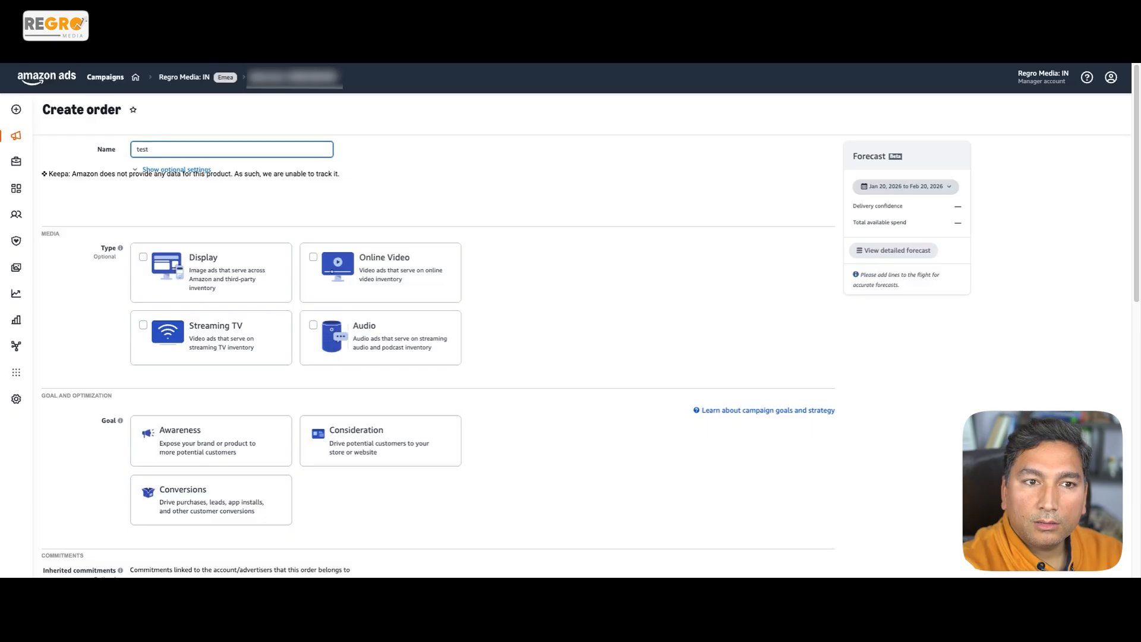
{"action": "left_click", "coordinate": [442, 111]}
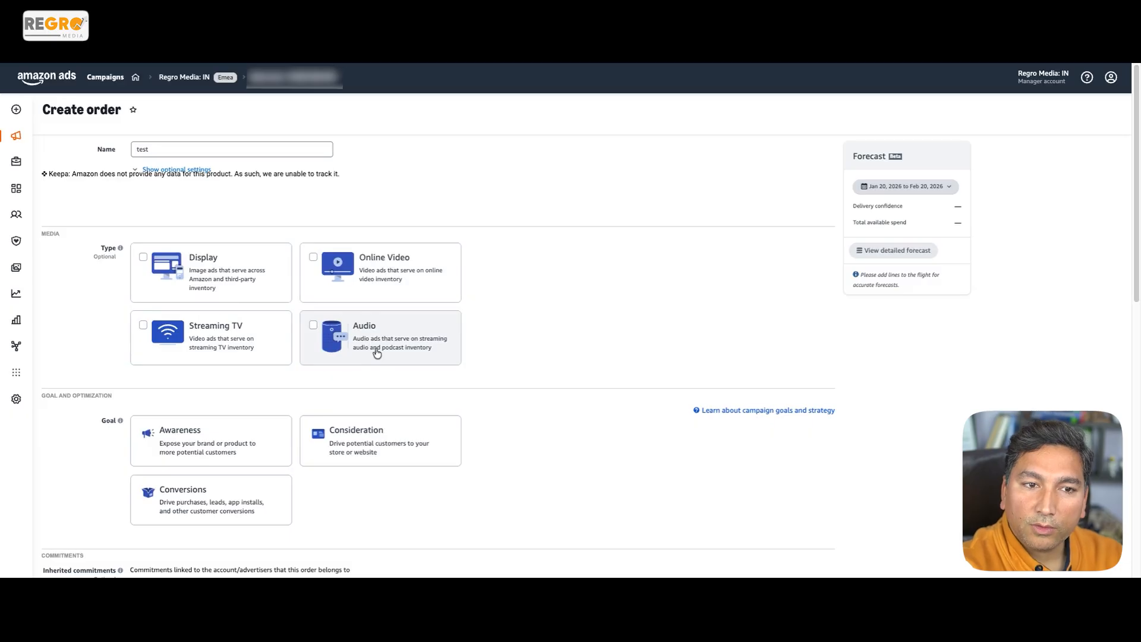
{"action": "left_click", "coordinate": [191, 273]}
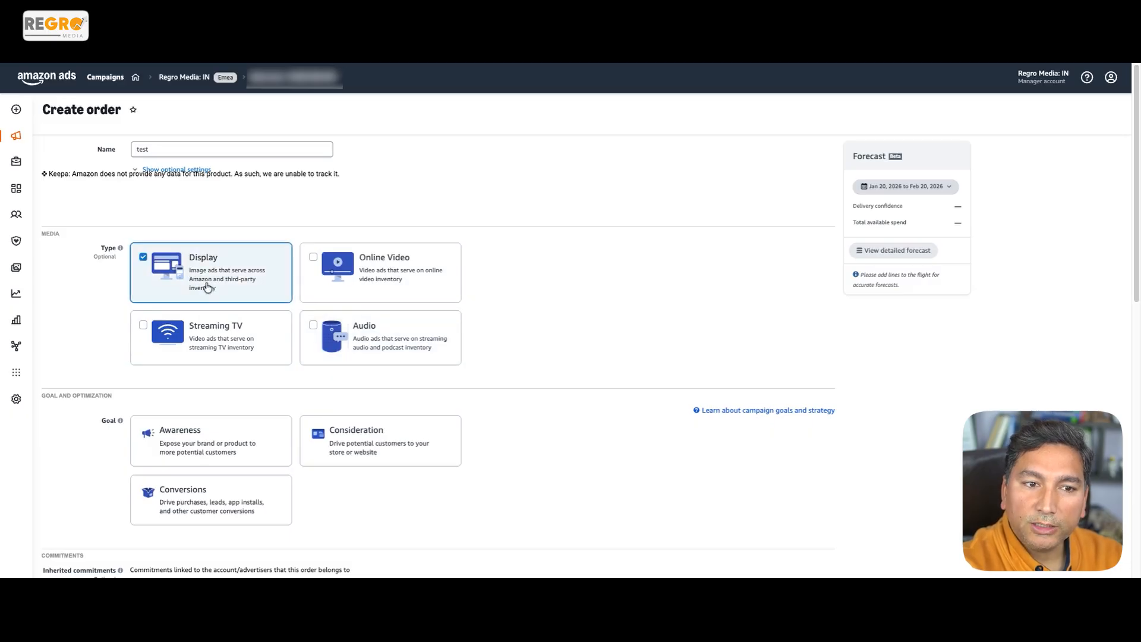
Step: Set the order's goal to Awareness and choose Reach as its KPI
{"action": "scroll", "coordinate": [220, 279], "scroll_direction": "down", "scroll_amount": 2}
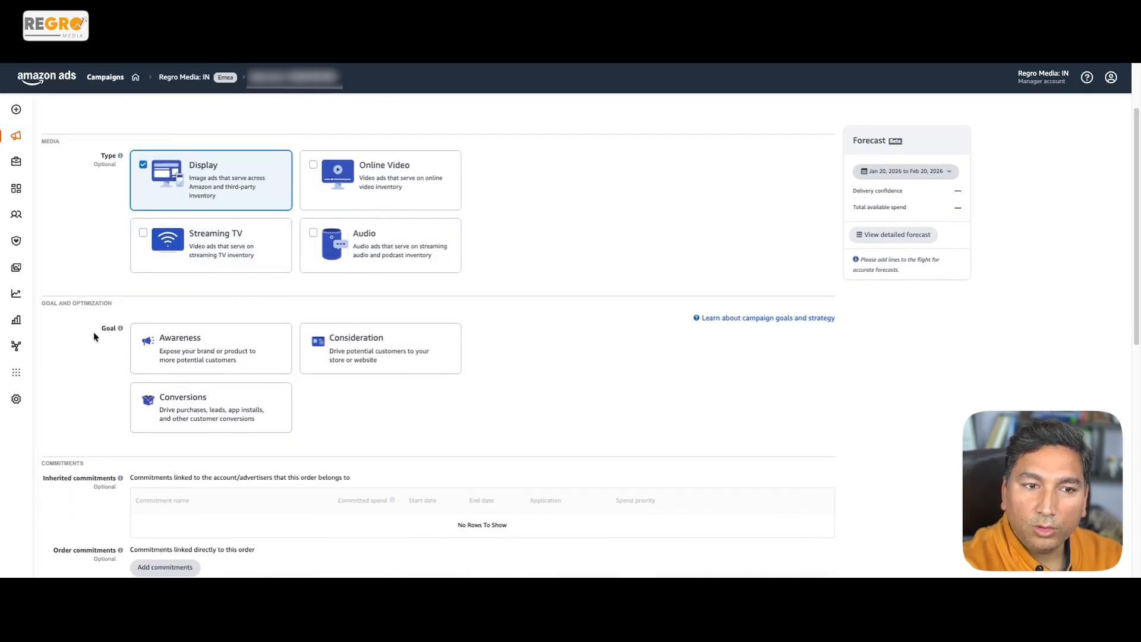
{"action": "left_click", "coordinate": [205, 343]}
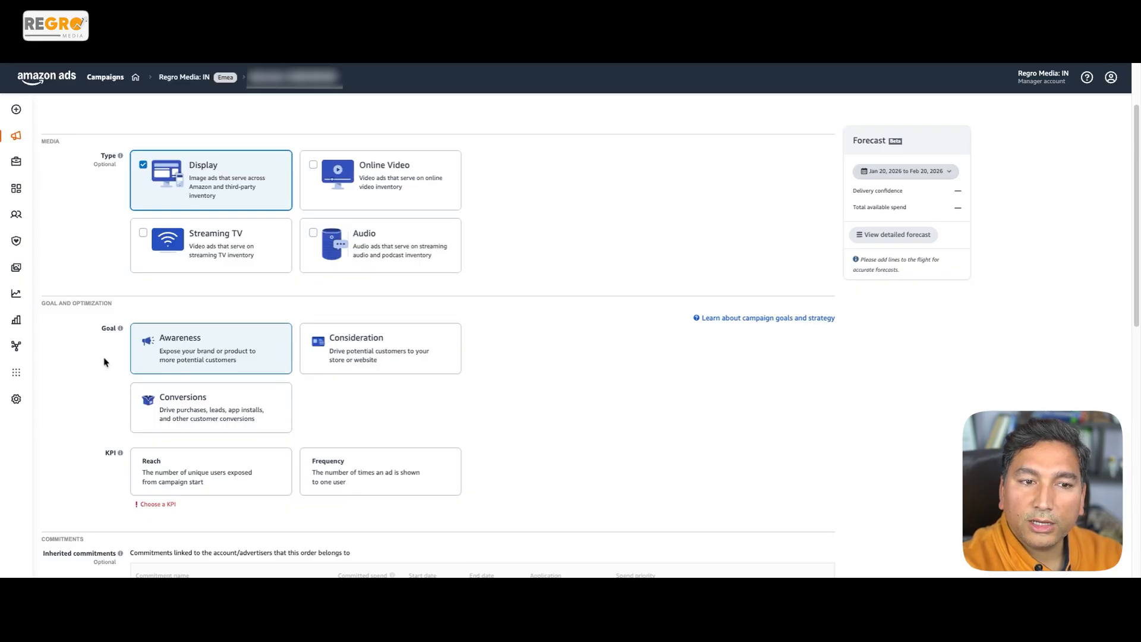
{"action": "scroll", "coordinate": [109, 363], "scroll_direction": "down", "scroll_amount": 2}
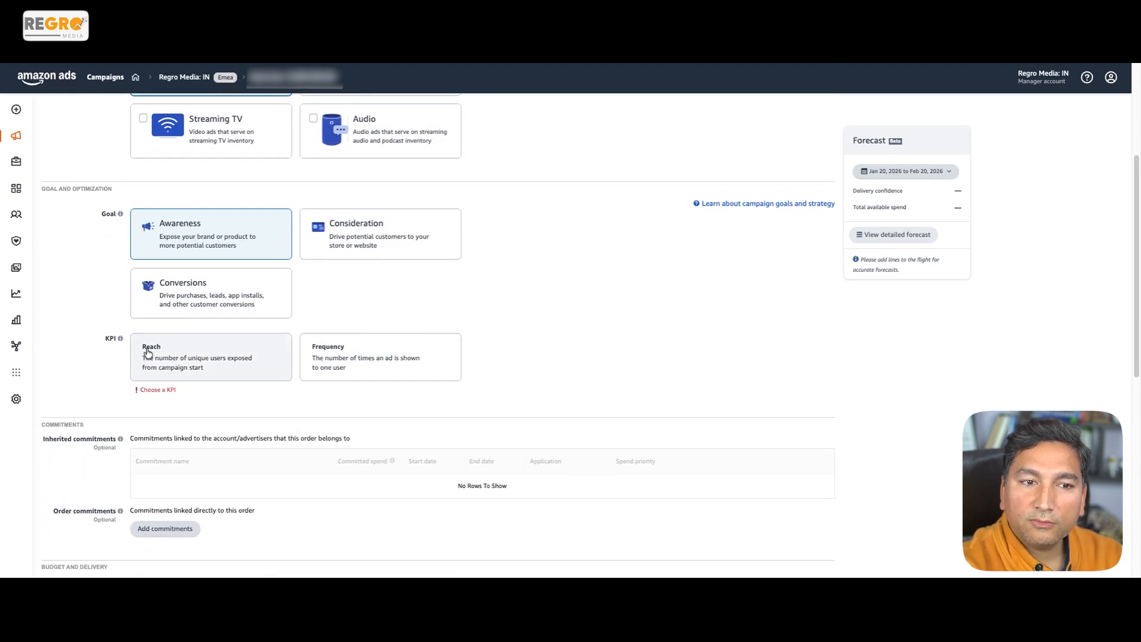
{"action": "left_click", "coordinate": [195, 355]}
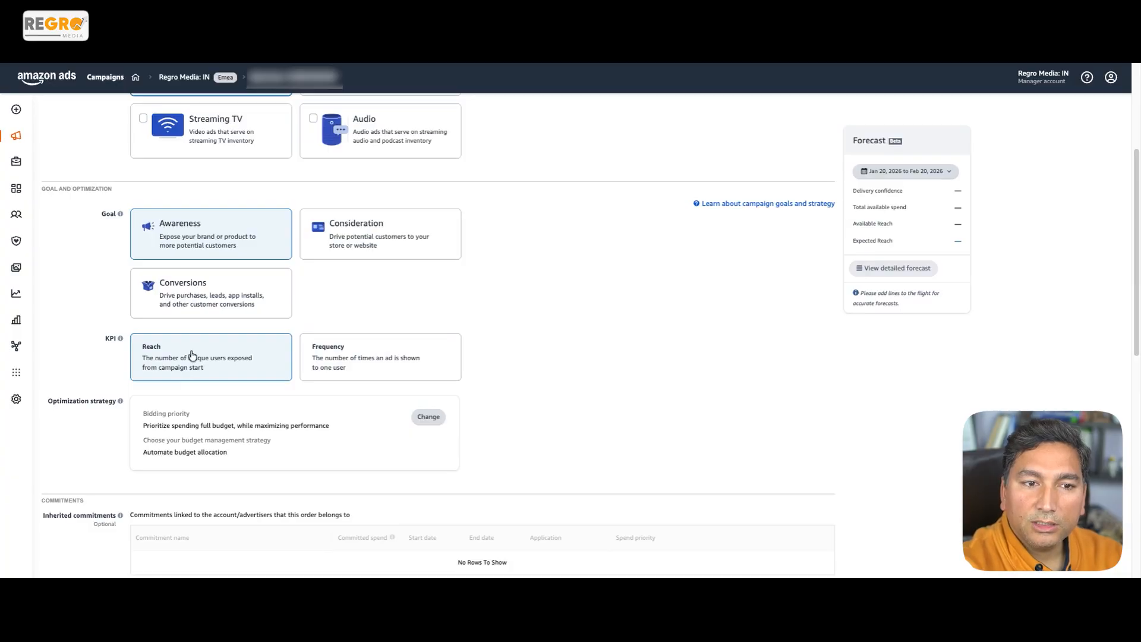
Step: Set the budget of the order's flight to ₹100000
{"action": "scroll", "coordinate": [95, 369], "scroll_direction": "down", "scroll_amount": 1}
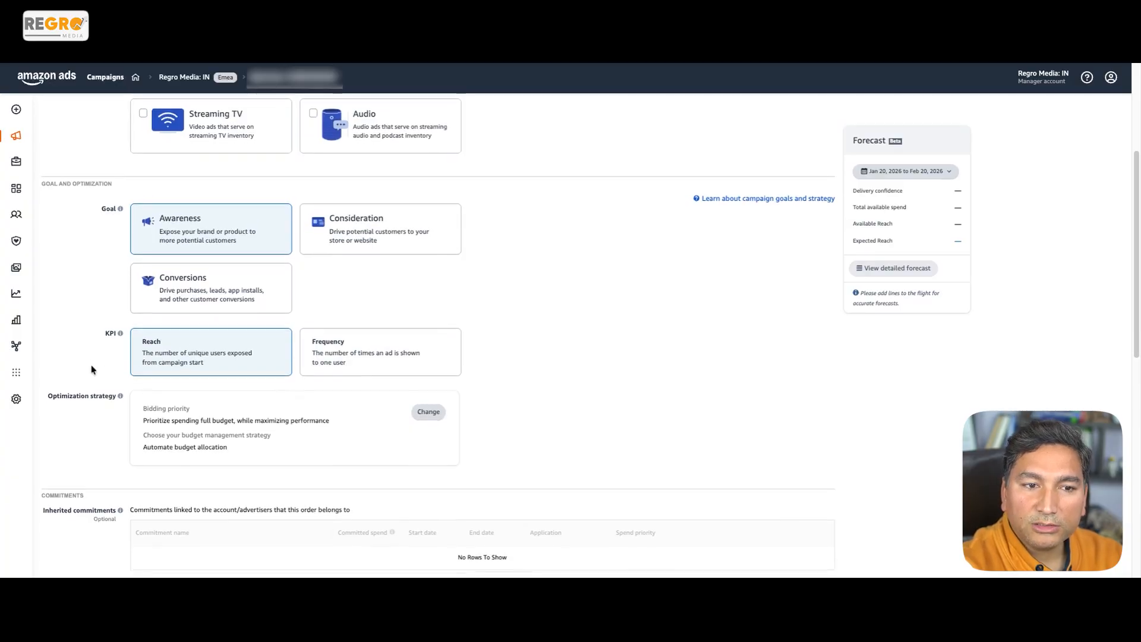
{"action": "scroll", "coordinate": [95, 368], "scroll_direction": "down", "scroll_amount": 4}
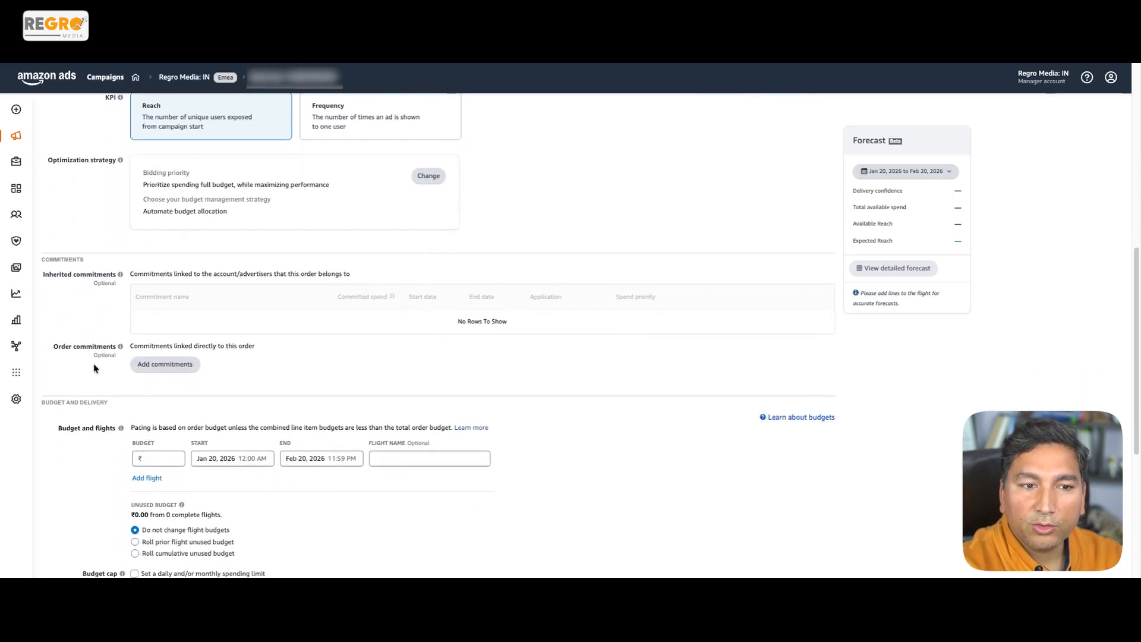
{"action": "scroll", "coordinate": [94, 368], "scroll_direction": "down", "scroll_amount": 2}
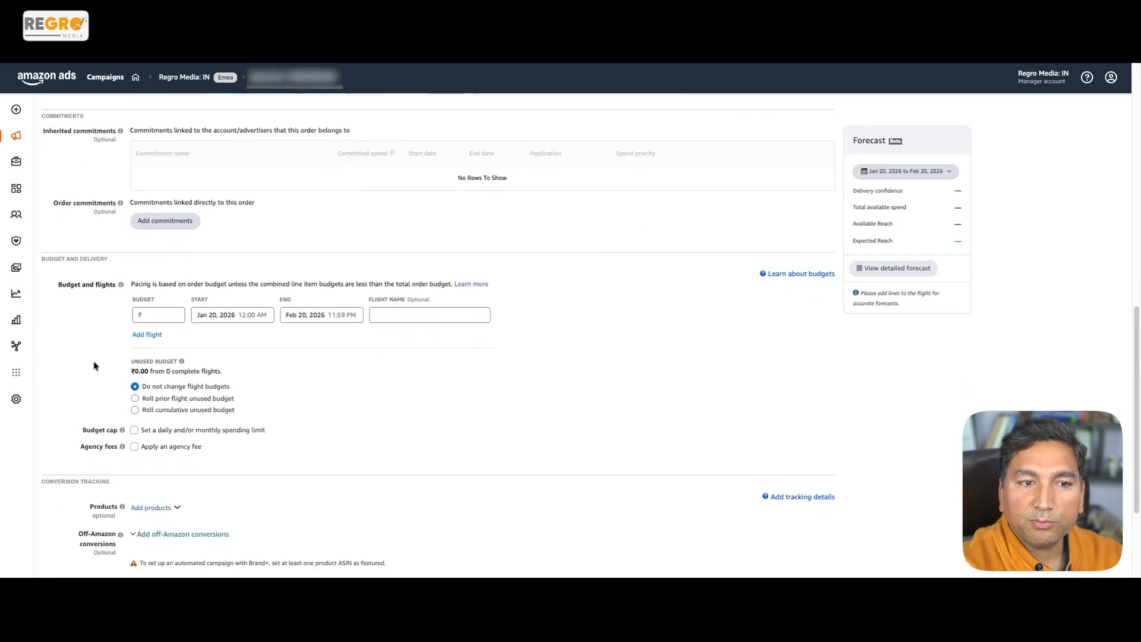
{"action": "left_click", "coordinate": [165, 317]}
{"action": "type", "text": "100000"}
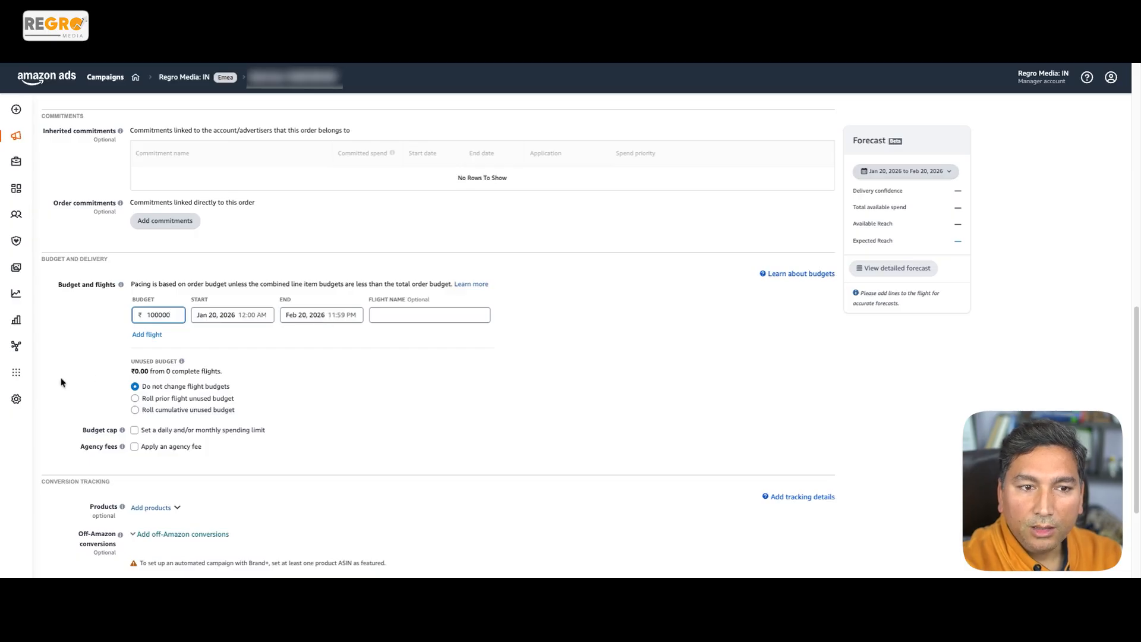
Step: Expand the product entry form under conversion tracking and review the choices for setting products as featured
{"action": "scroll", "coordinate": [64, 382], "scroll_direction": "down", "scroll_amount": 1}
{"action": "scroll", "coordinate": [66, 382], "scroll_direction": "down", "scroll_amount": 4}
{"action": "scroll", "coordinate": [66, 383], "scroll_direction": "down", "scroll_amount": 1}
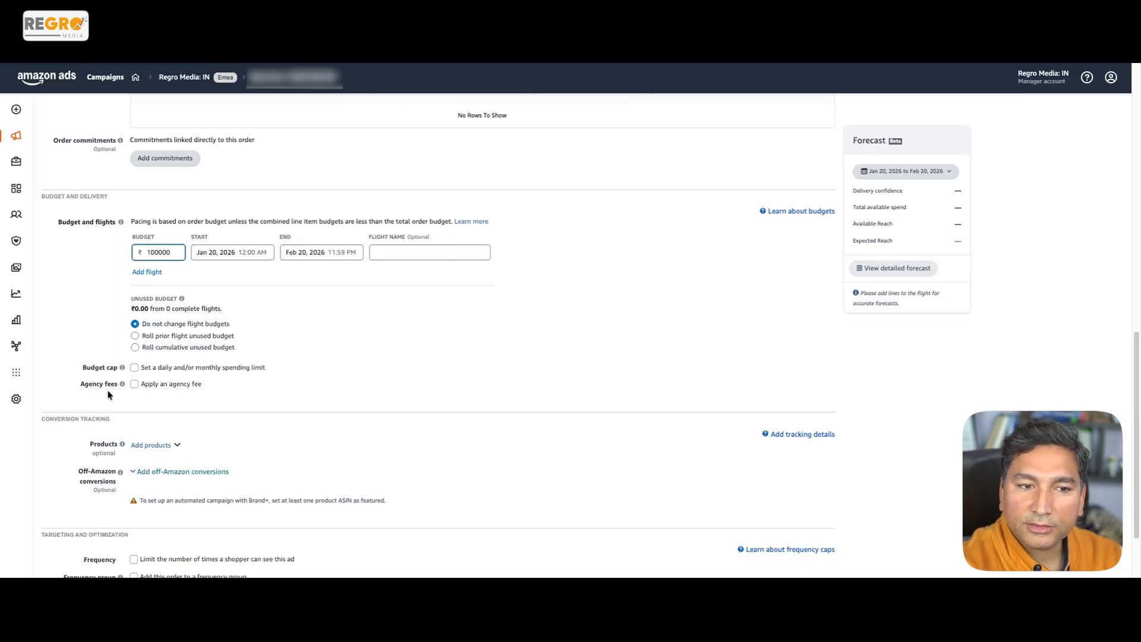
{"action": "scroll", "coordinate": [107, 394], "scroll_direction": "down", "scroll_amount": 1}
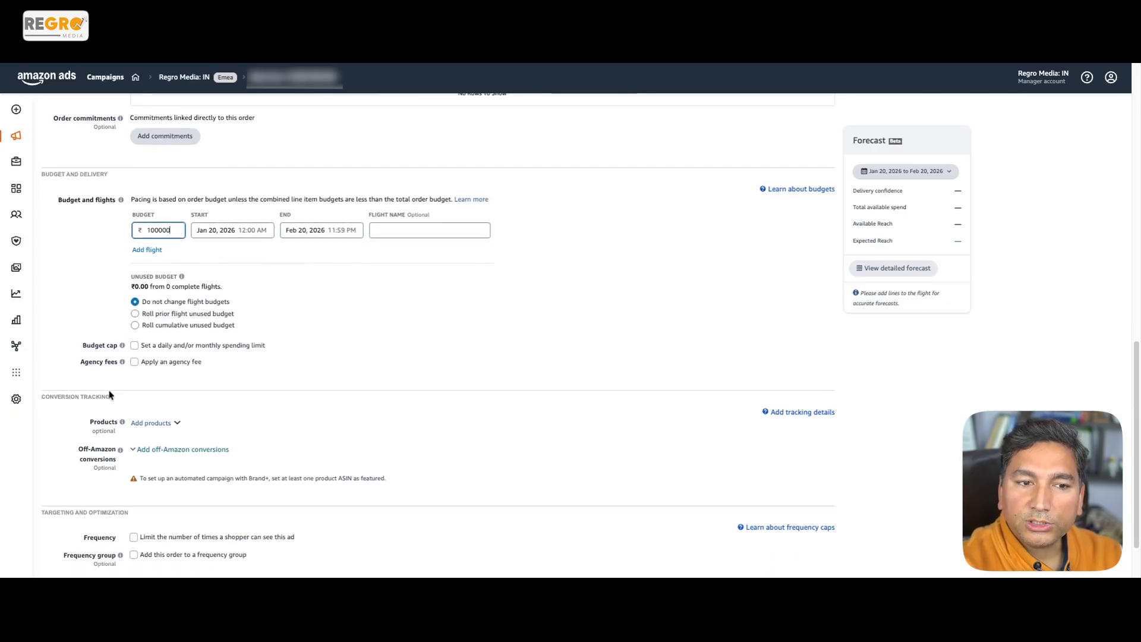
{"action": "left_click", "coordinate": [177, 417]}
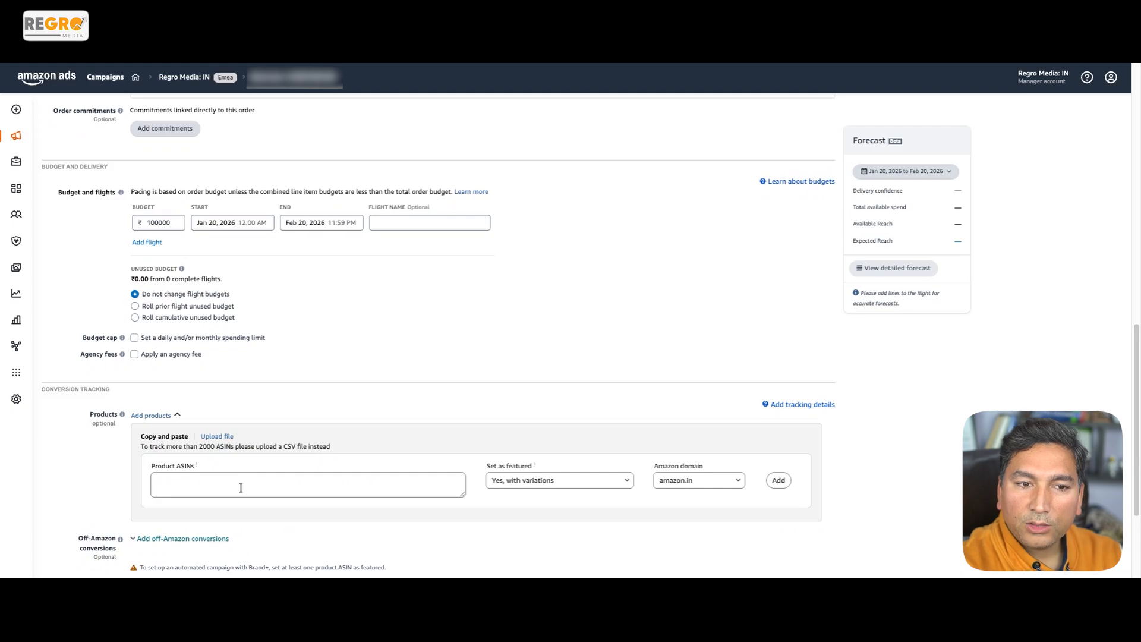
{"action": "left_click", "coordinate": [241, 487]}
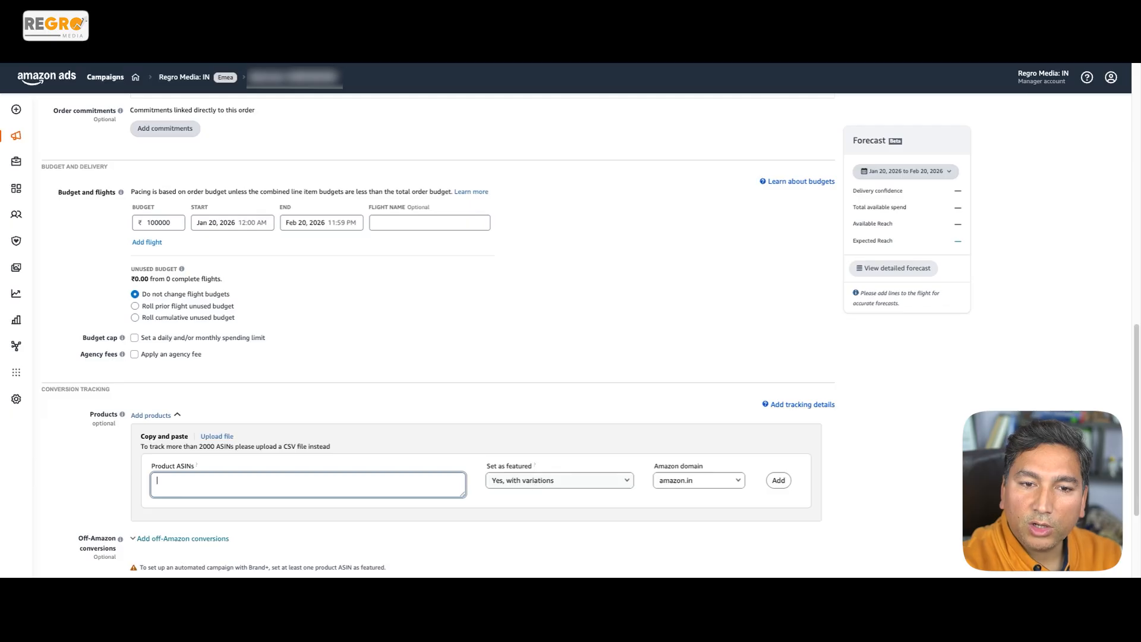
{"action": "left_click", "coordinate": [523, 481]}
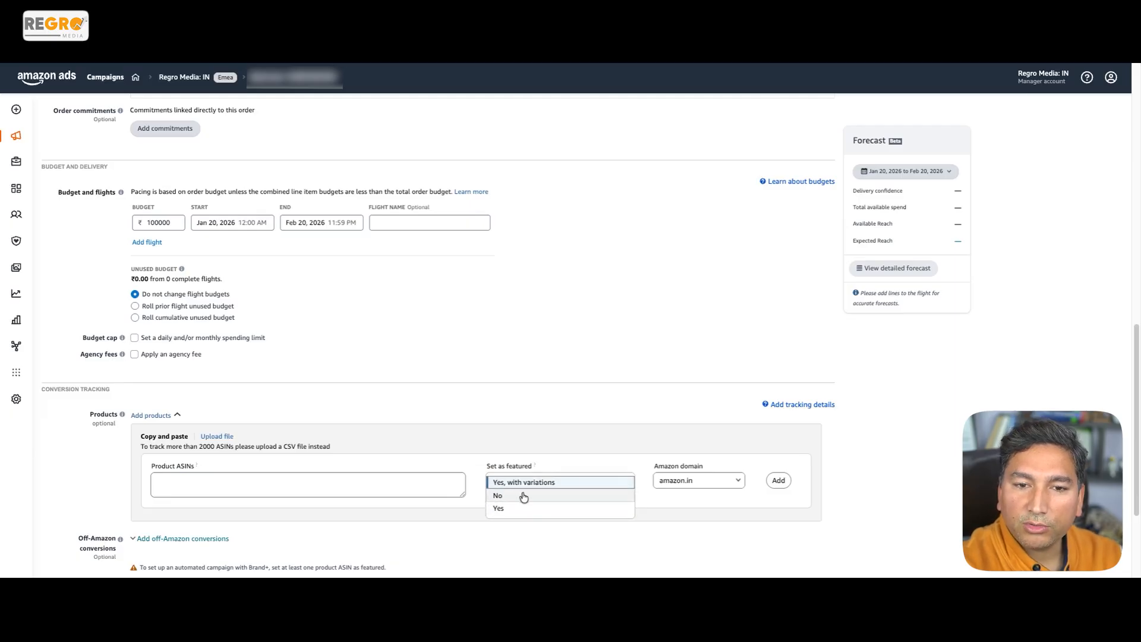
{"action": "left_click", "coordinate": [570, 353]}
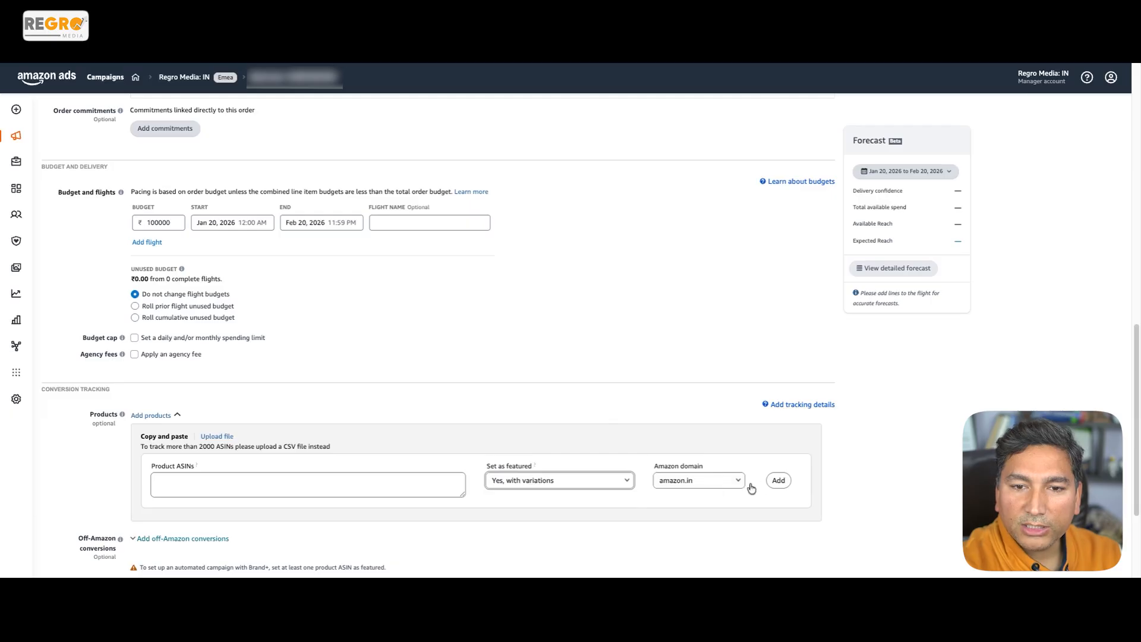
Step: Save the new order without adding frequency limits
{"action": "scroll", "coordinate": [60, 407], "scroll_direction": "down", "scroll_amount": 2}
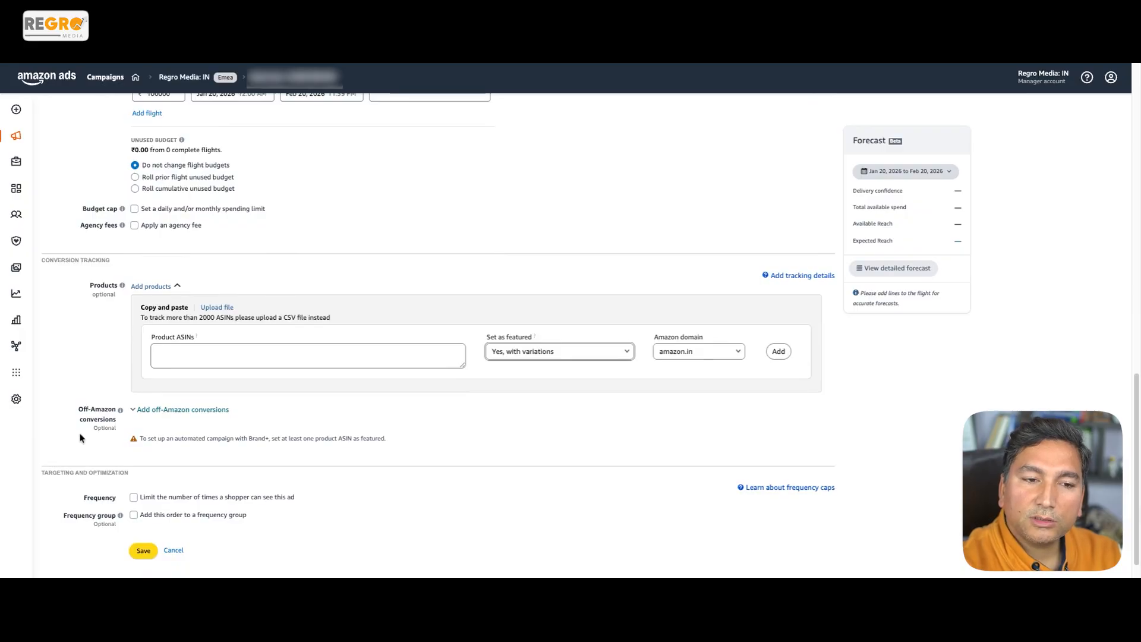
{"action": "scroll", "coordinate": [67, 440], "scroll_direction": "down", "scroll_amount": 1}
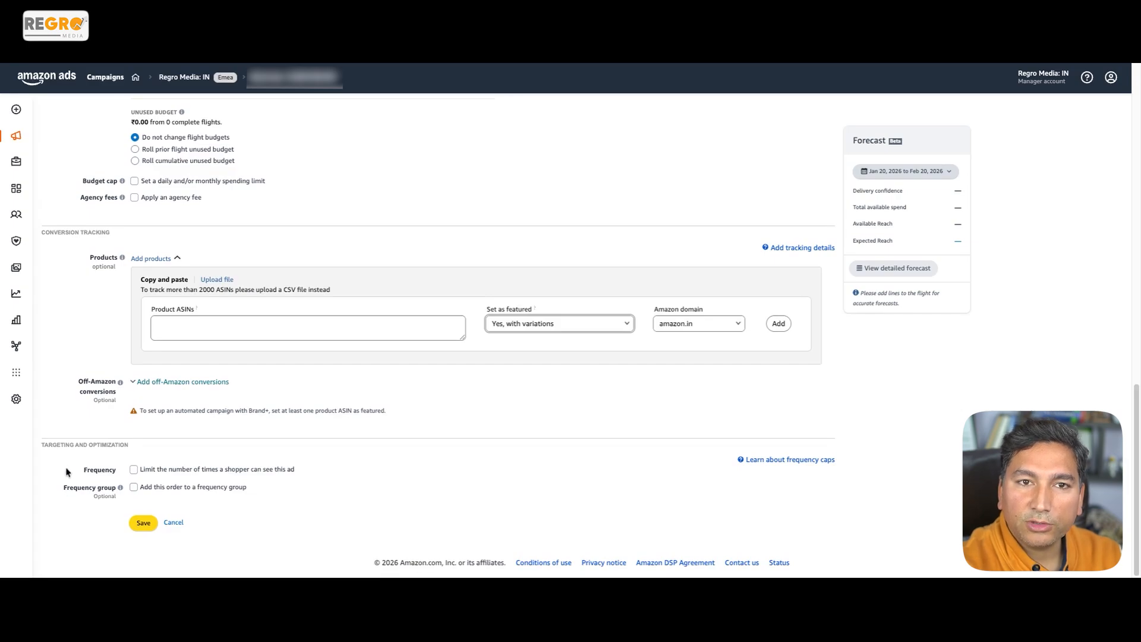
{"action": "left_click", "coordinate": [146, 526]}
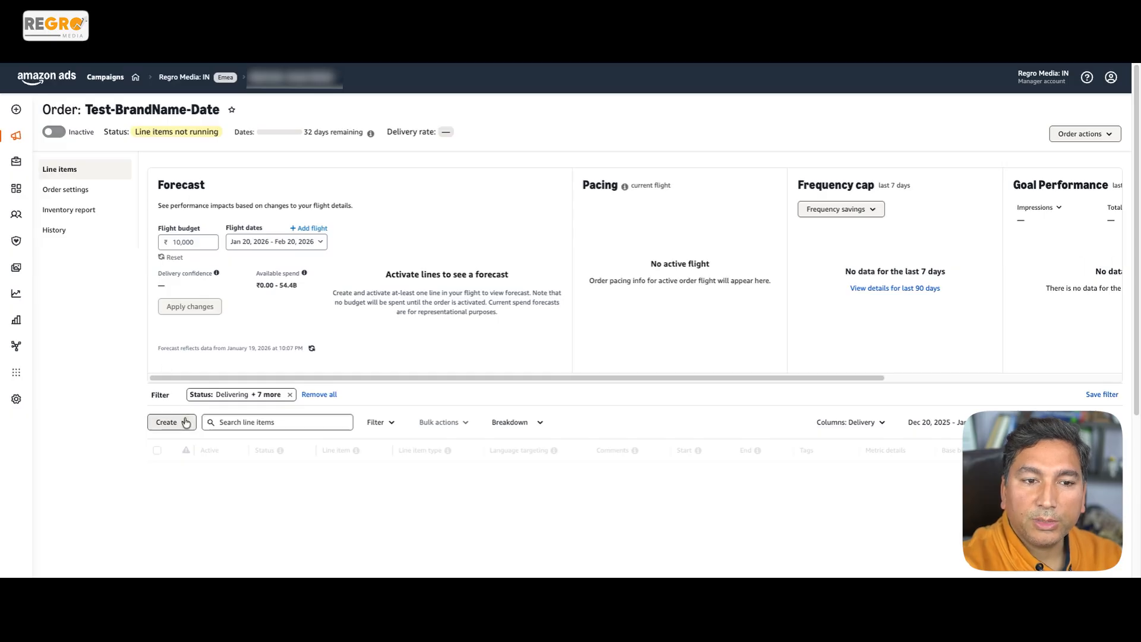
Step: Create a new line item in the Test-BrandName-Date order and name it "test"
{"action": "left_click", "coordinate": [192, 421]}
{"action": "left_click", "coordinate": [185, 434]}
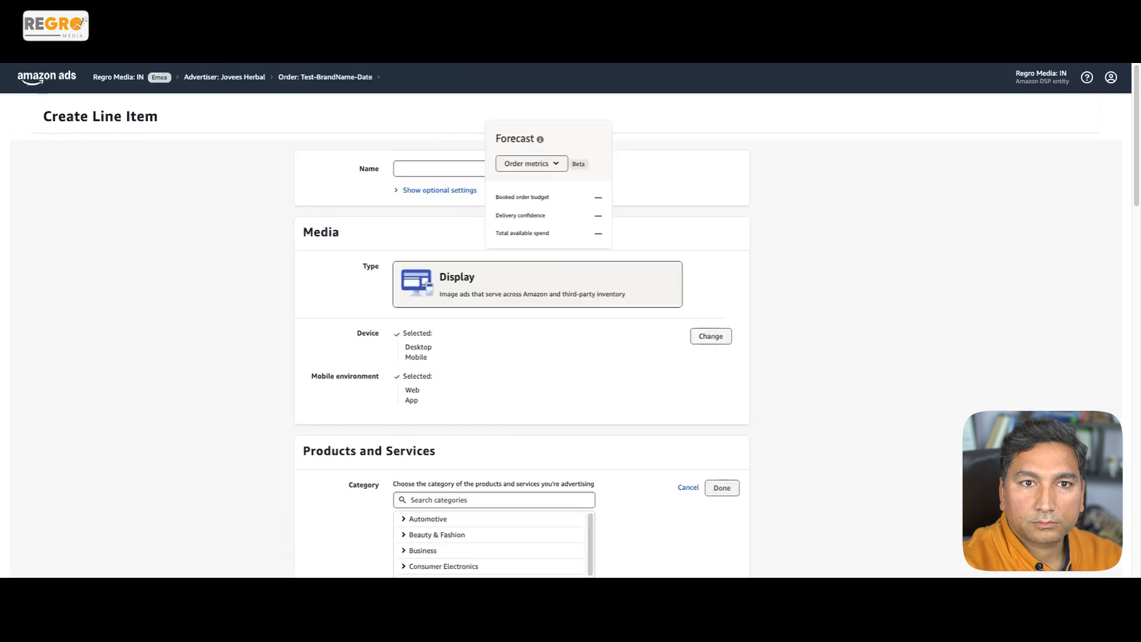
{"action": "left_click", "coordinate": [414, 166]}
{"action": "type", "text": "test"}
{"action": "left_click", "coordinate": [236, 267]}
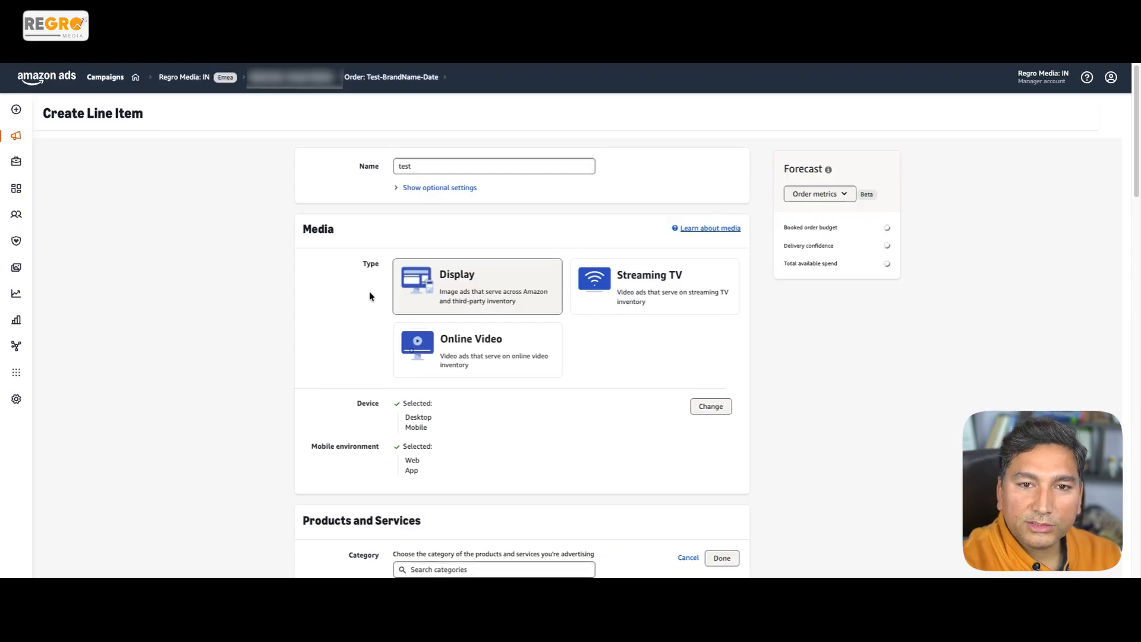
Step: Find the Skincare category under Beauty & Fashion and set it as the line item's product category
{"action": "scroll", "coordinate": [369, 294], "scroll_direction": "down", "scroll_amount": 2}
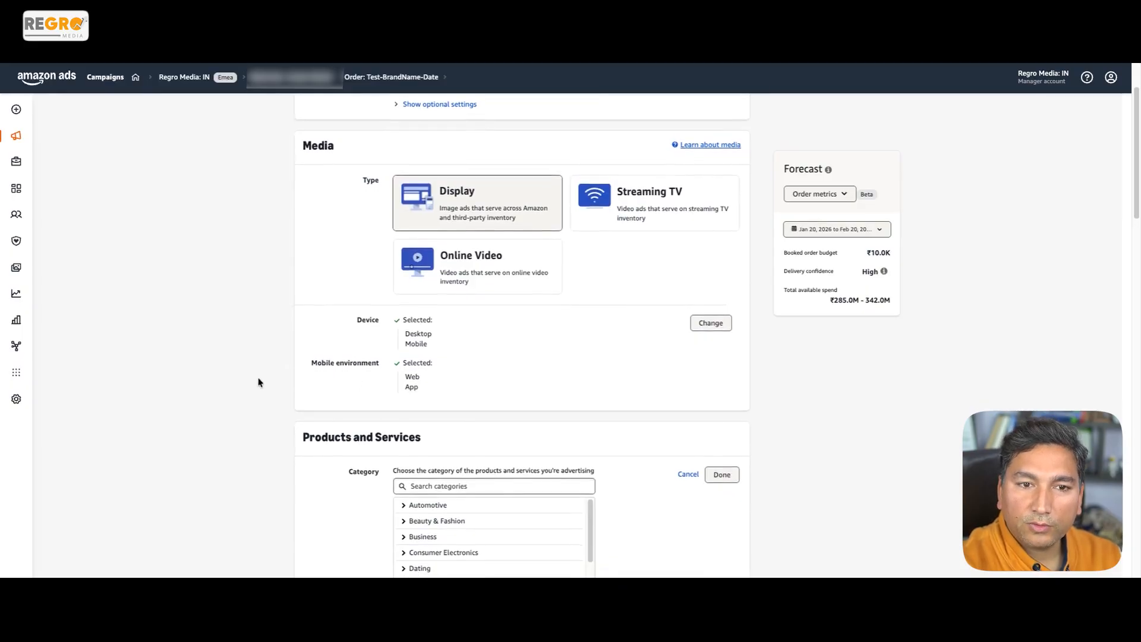
{"action": "scroll", "coordinate": [259, 382], "scroll_direction": "down", "scroll_amount": 4}
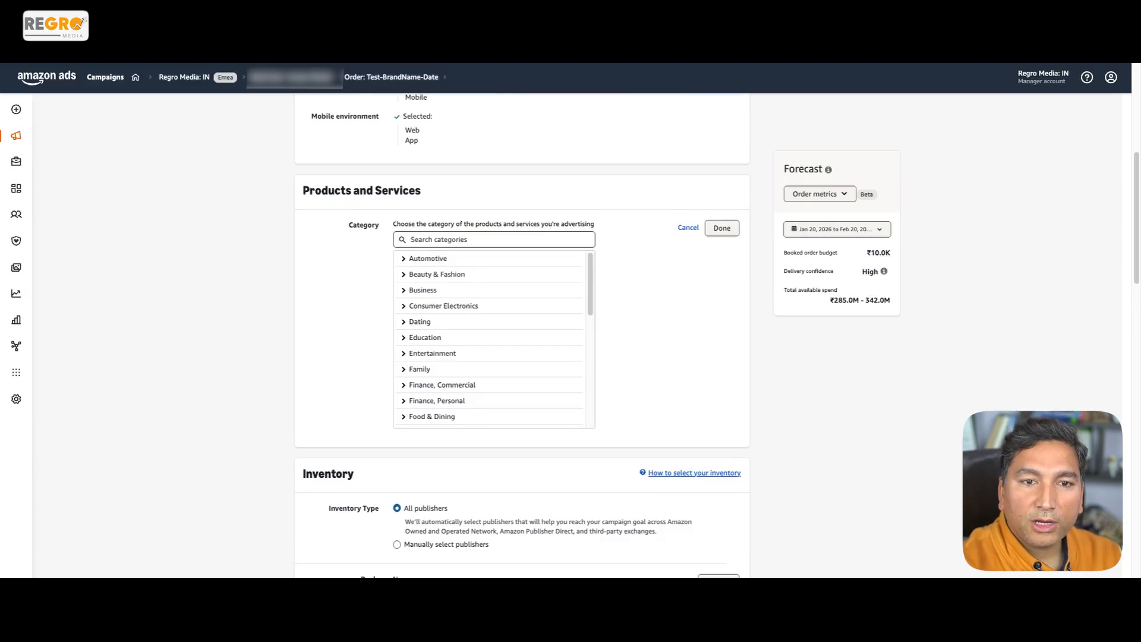
{"action": "left_click", "coordinate": [452, 239]}
{"action": "type", "text": "skin"}
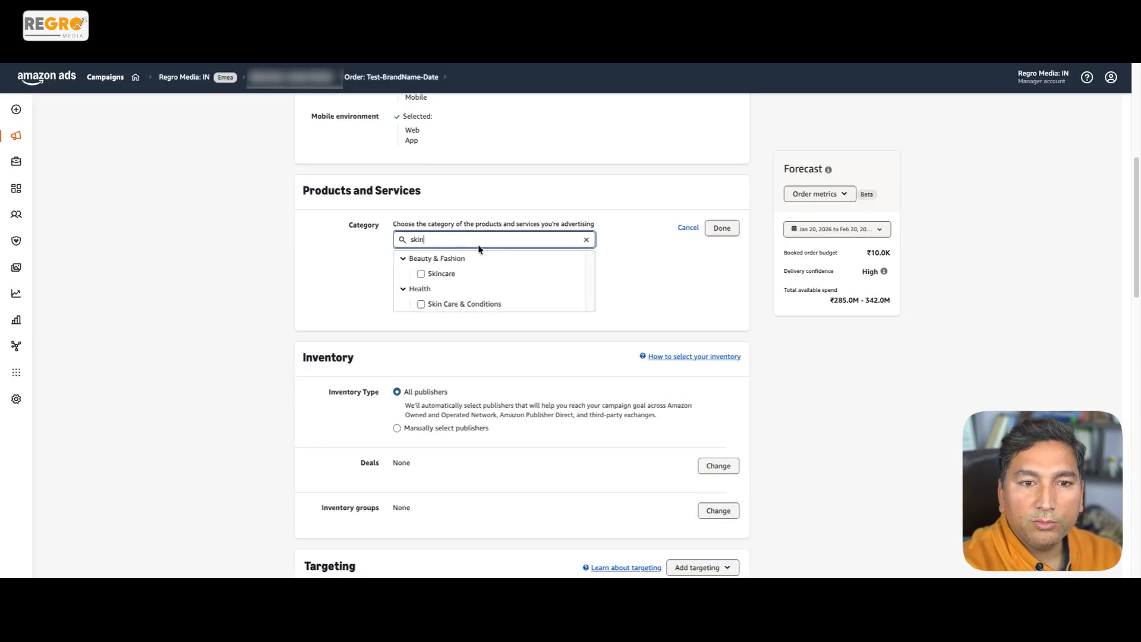
{"action": "left_click", "coordinate": [425, 275]}
{"action": "left_click", "coordinate": [421, 274]}
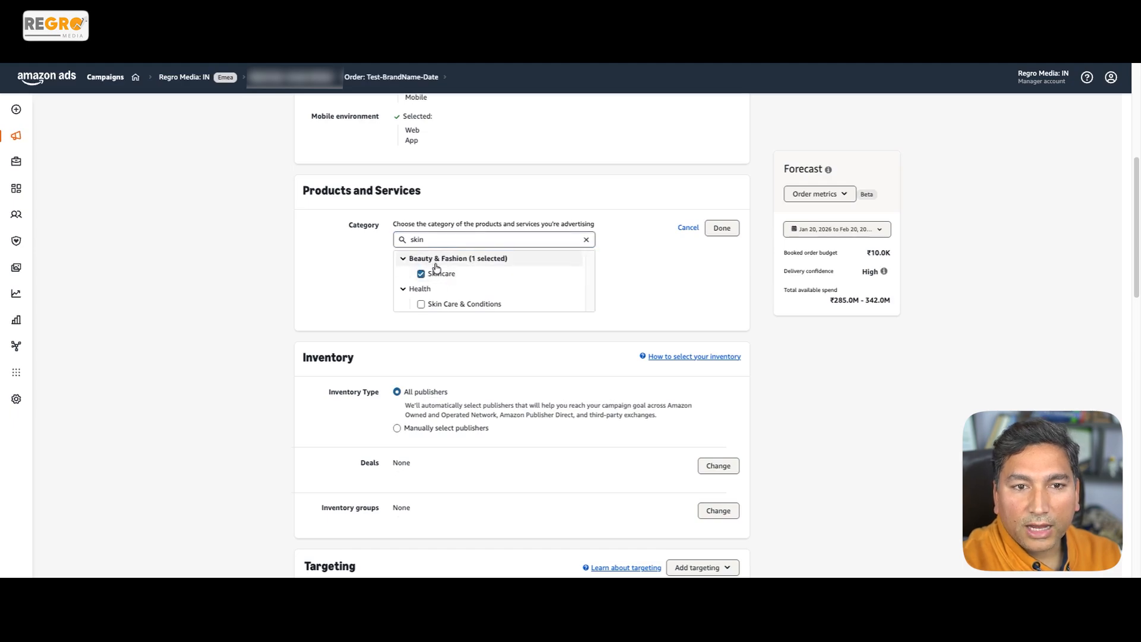
{"action": "left_click", "coordinate": [722, 229]}
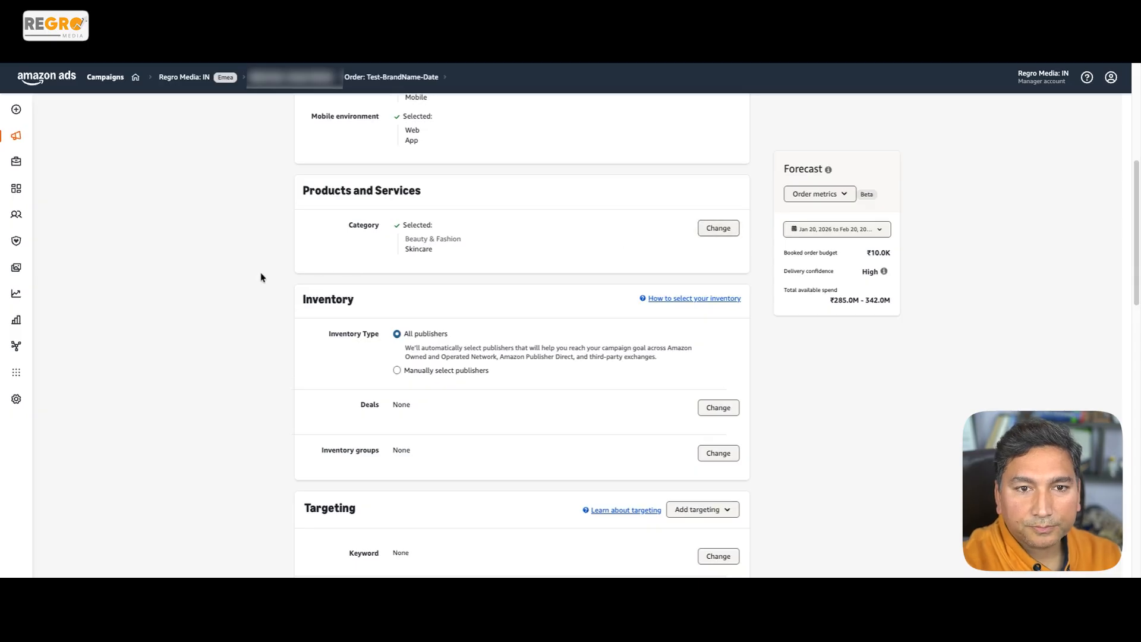
Step: Switch the line item's inventory type to manually selected publishers and open the publisher selection for editing
{"action": "scroll", "coordinate": [262, 277], "scroll_direction": "down", "scroll_amount": 2}
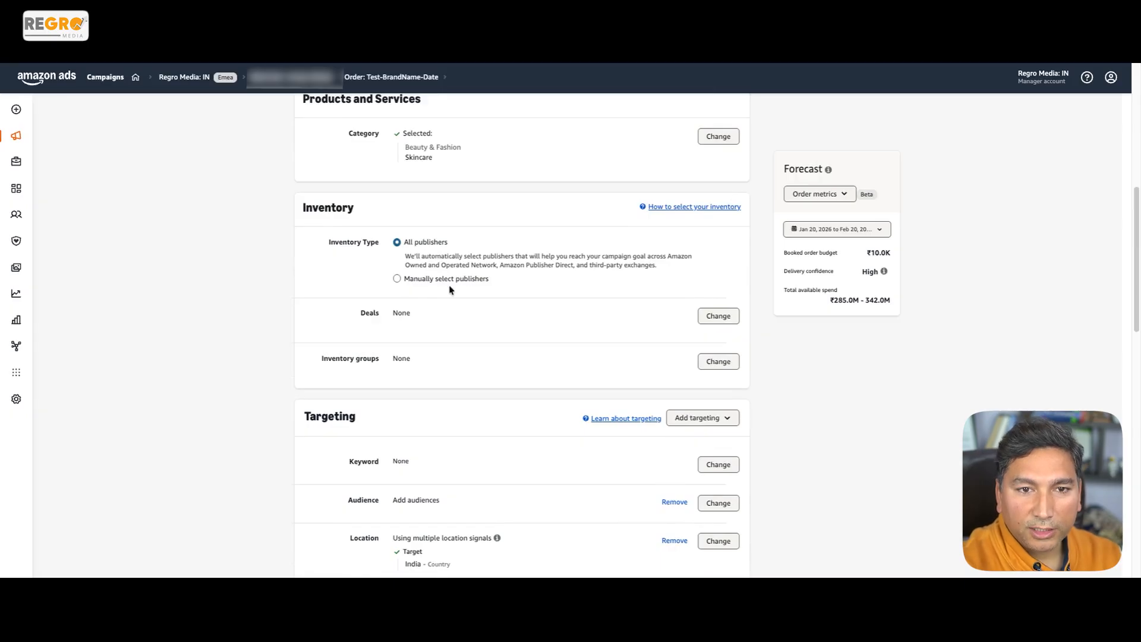
{"action": "left_click", "coordinate": [423, 287]}
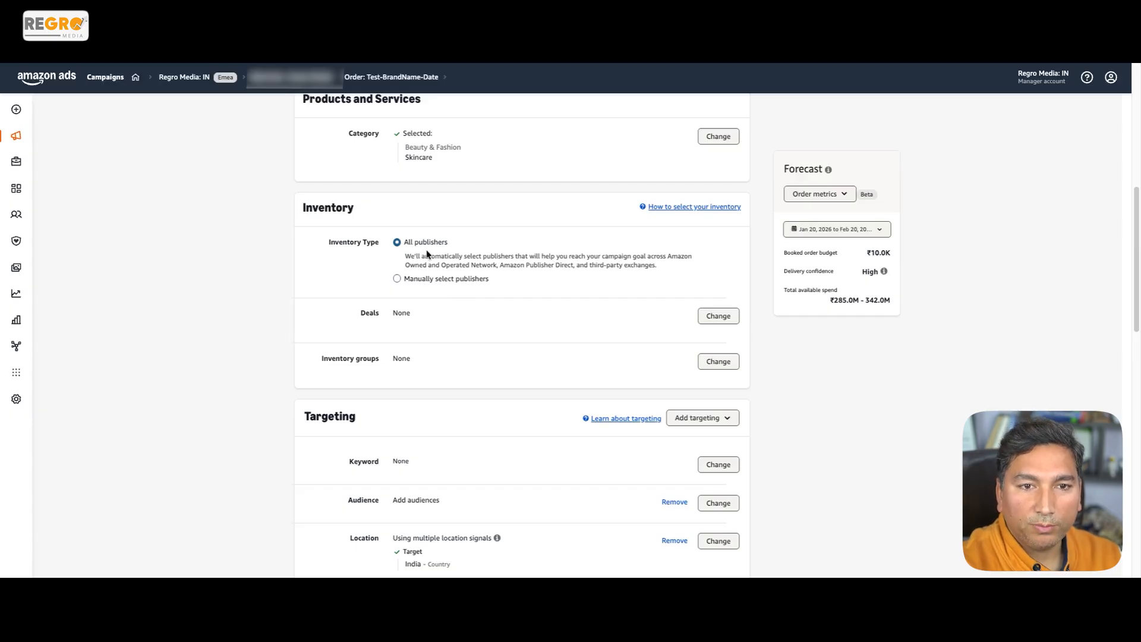
{"action": "left_click", "coordinate": [397, 279]}
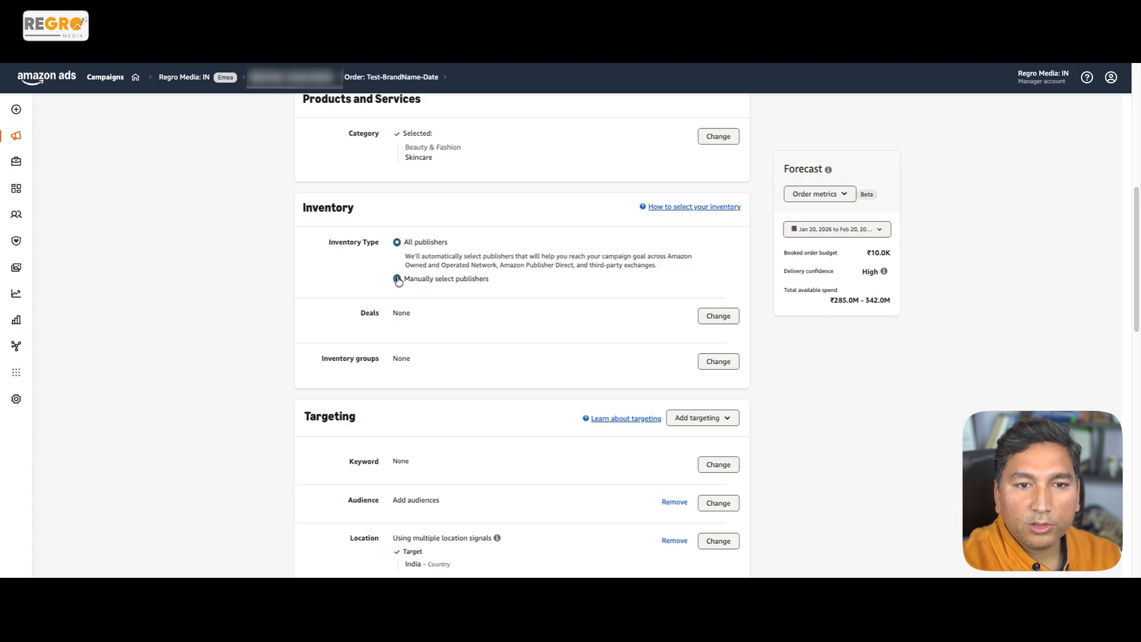
{"action": "left_click", "coordinate": [716, 324]}
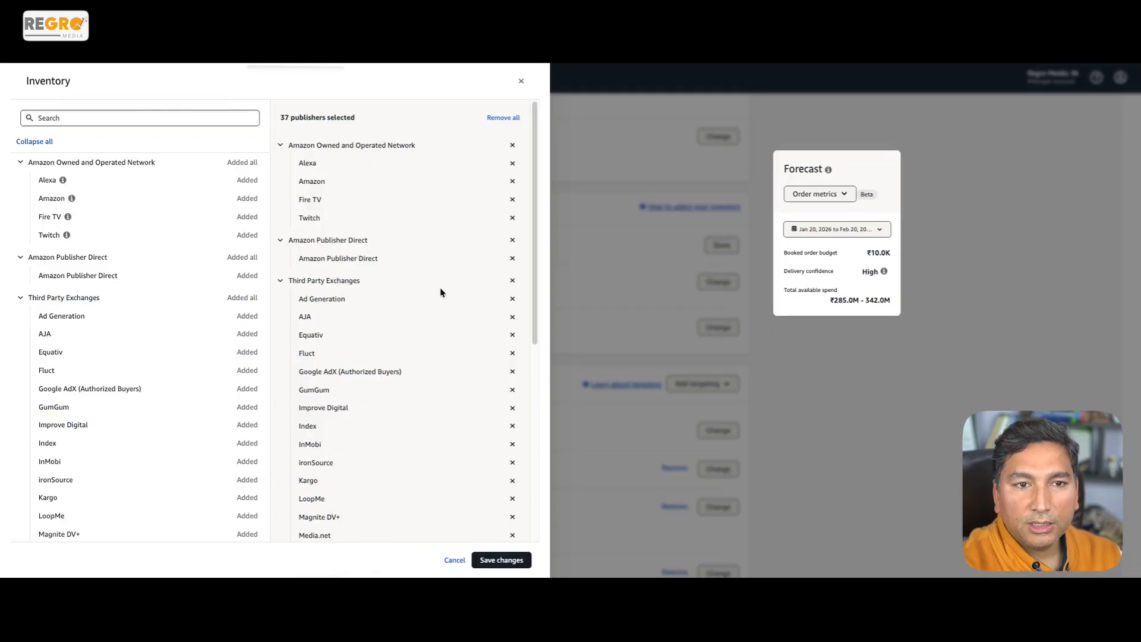
Step: Remove Third Party Exchanges, Amazon Publisher Direct and Twitch from the selected publishers, and save the inventory changes
{"action": "left_click", "coordinate": [513, 280]}
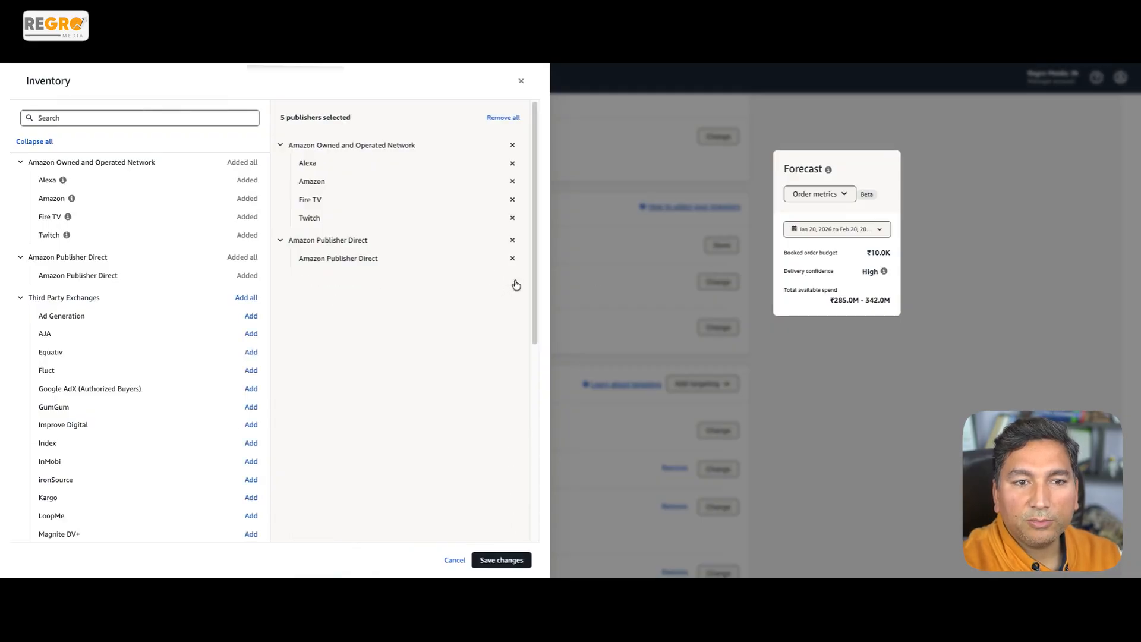
{"action": "left_click", "coordinate": [512, 240]}
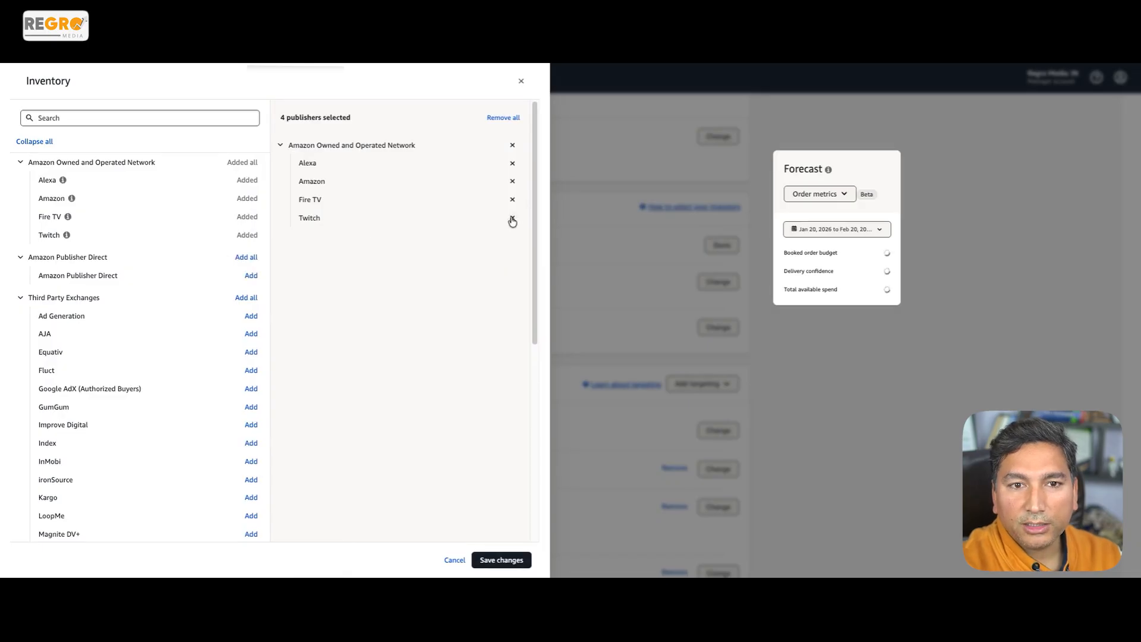
{"action": "left_click", "coordinate": [512, 218]}
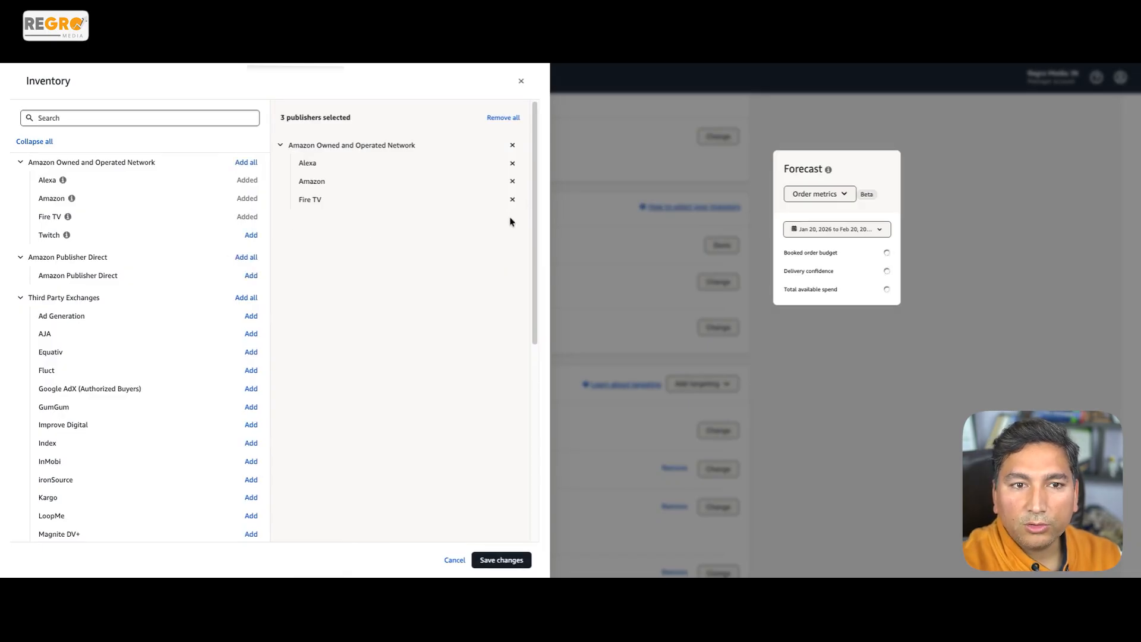
{"action": "left_click", "coordinate": [496, 563]}
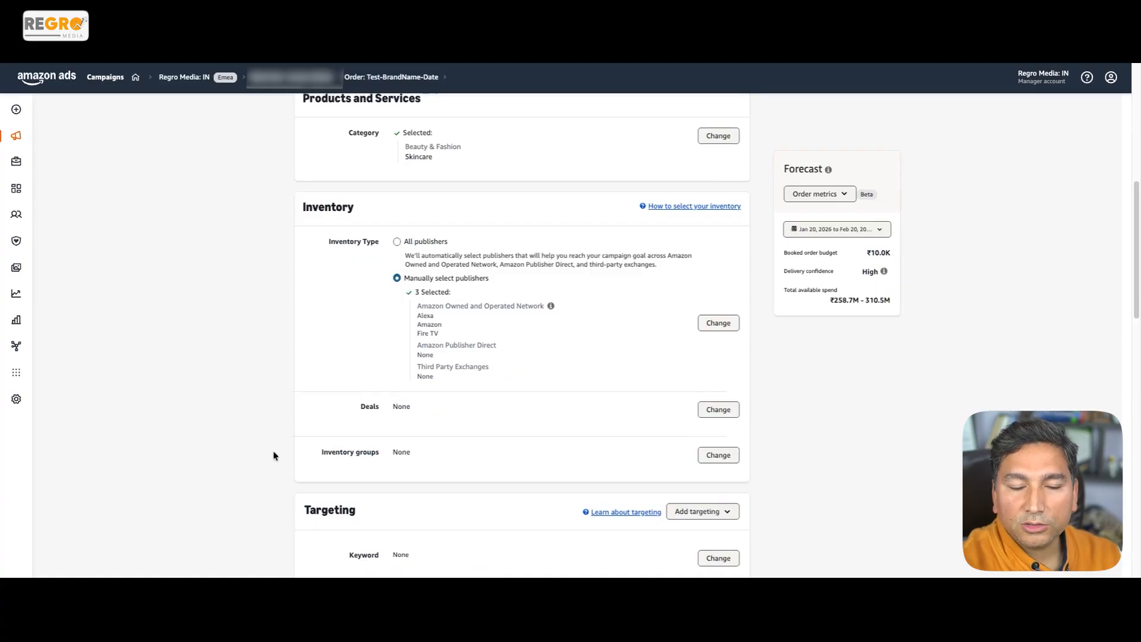
Step: Search the line item's targeting audiences for "face wash" and include the in-market audience IM - Face Wash
{"action": "scroll", "coordinate": [272, 458], "scroll_direction": "down", "scroll_amount": 6}
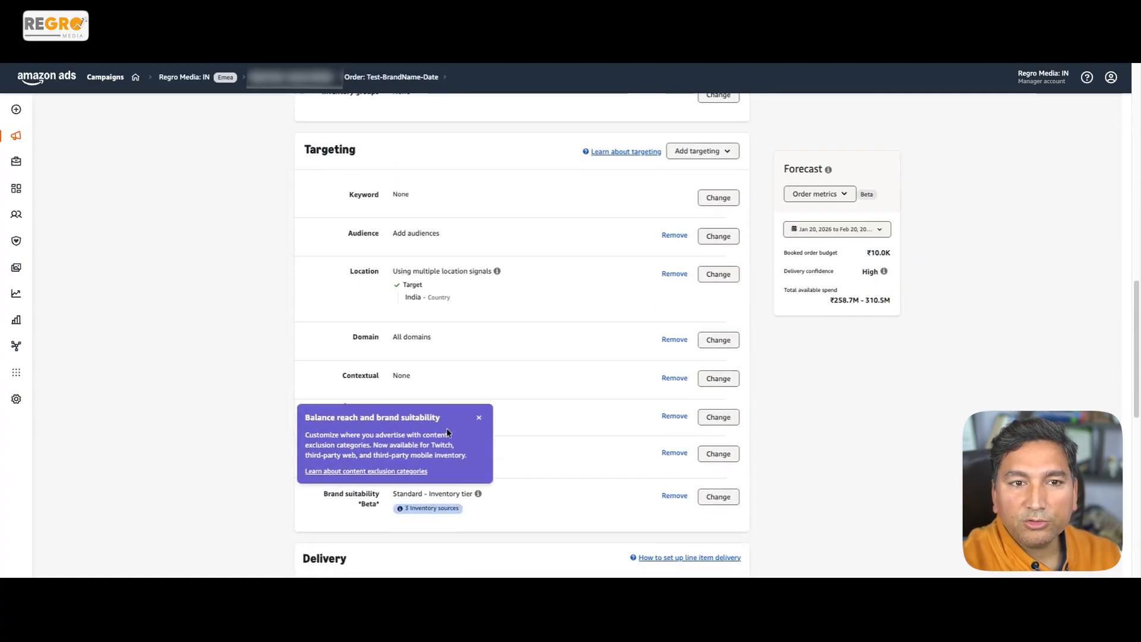
{"action": "left_click", "coordinate": [480, 420]}
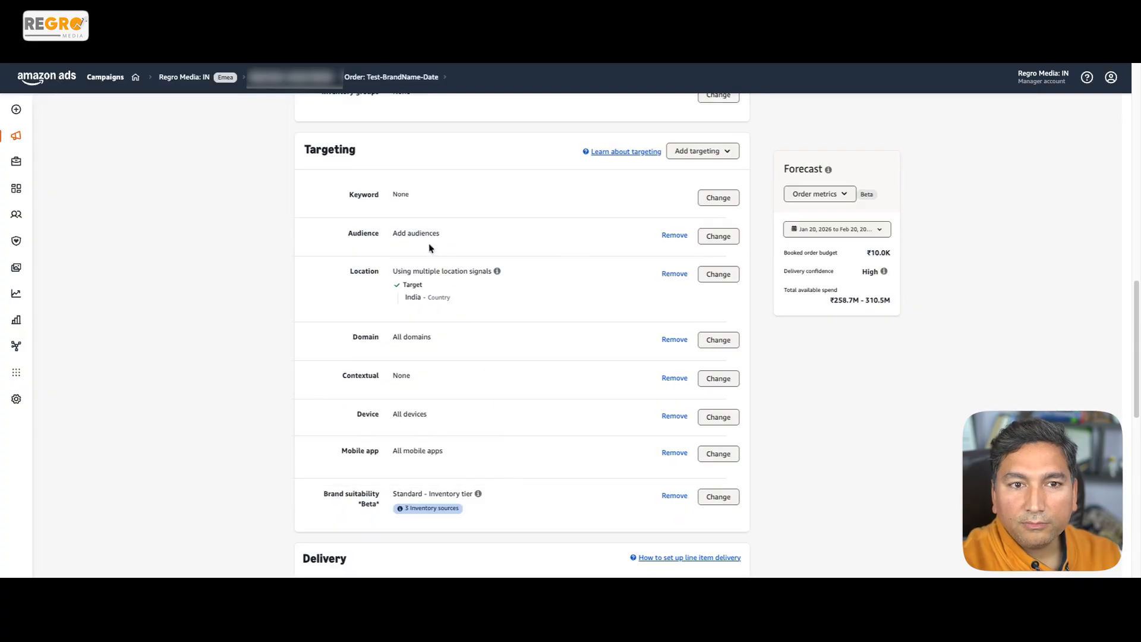
{"action": "left_click", "coordinate": [717, 237]}
{"action": "left_click", "coordinate": [75, 122]}
{"action": "type", "text": "s"}
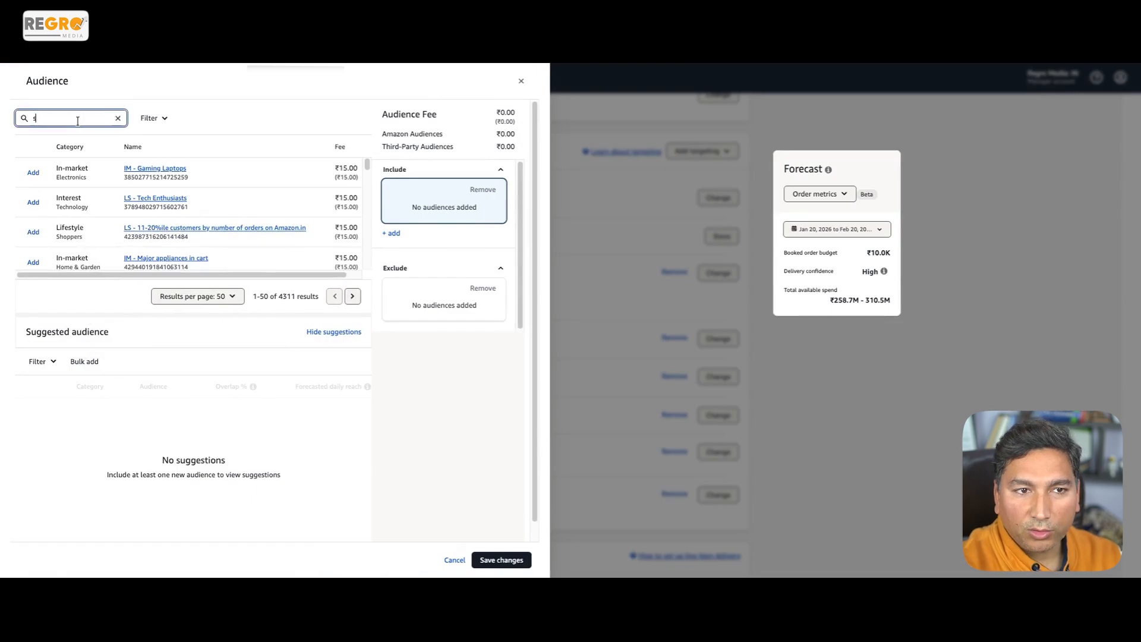
{"action": "key", "text": "BackSpace"}
{"action": "type", "text": "face"}
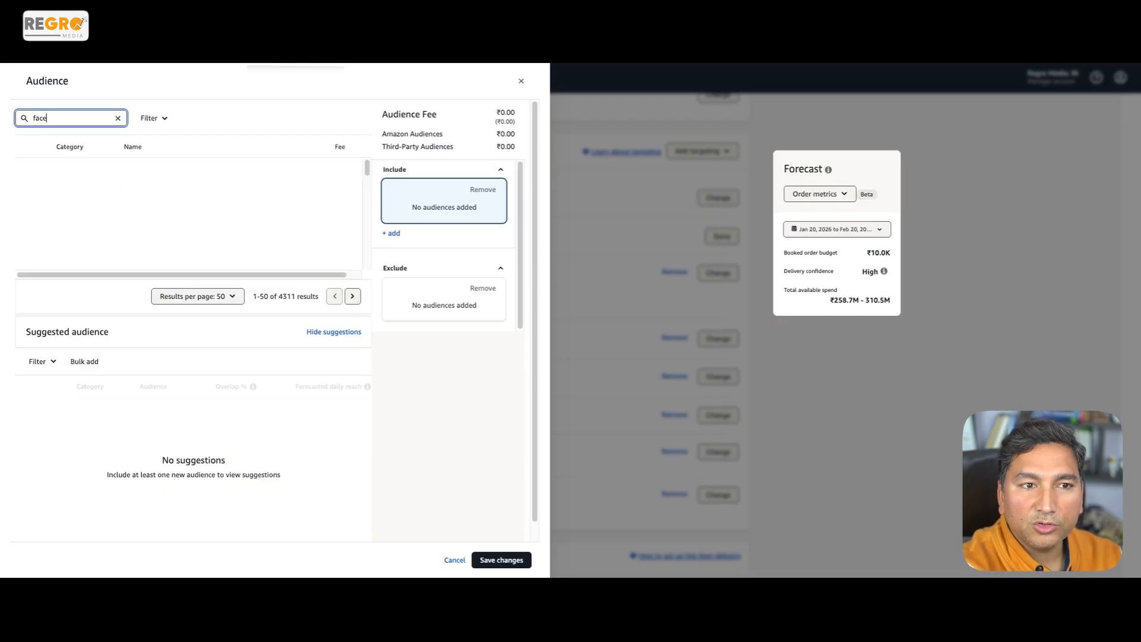
{"action": "type", "text": " wash"}
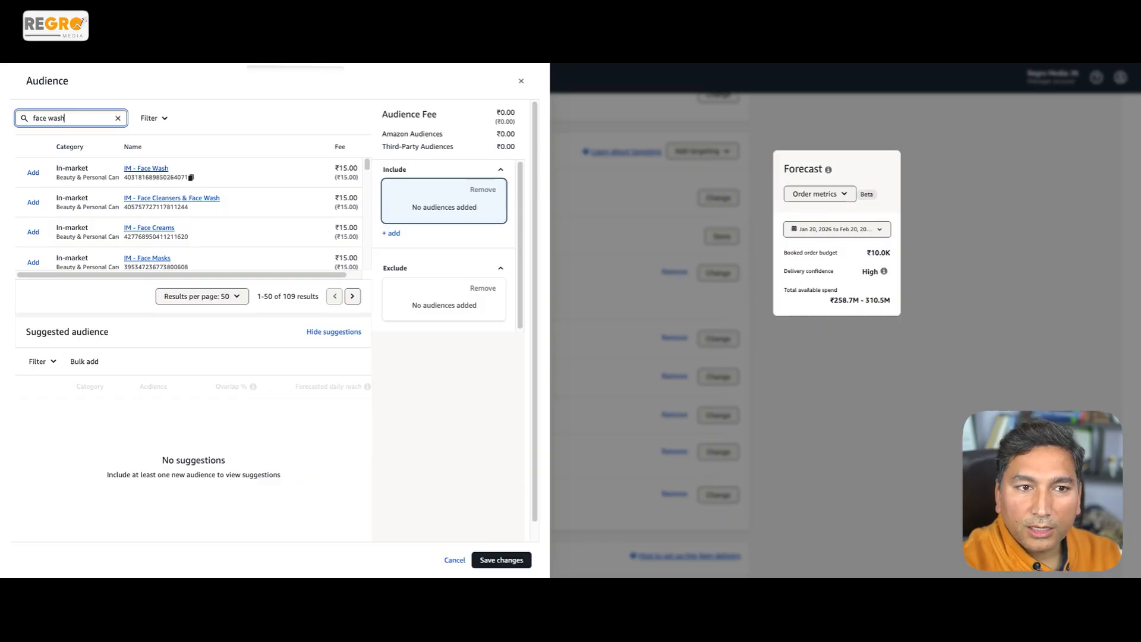
{"action": "left_click", "coordinate": [33, 173]}
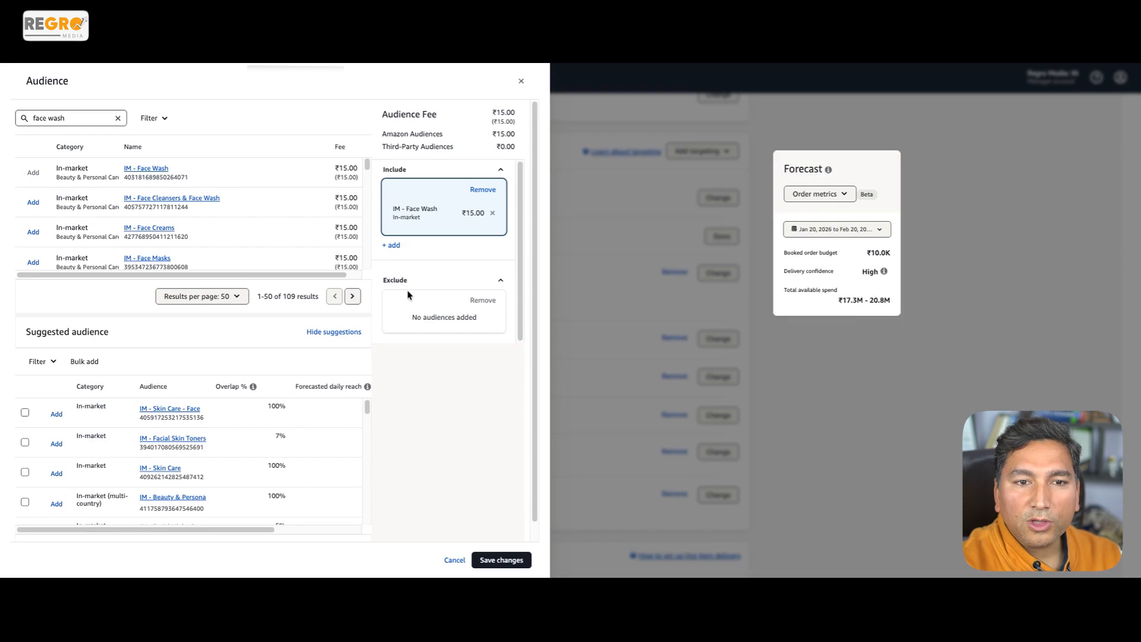
Step: Search the audiences for "l365d", exclude Brand RT-Jovees-L365D-Purchasers, and save the audience changes
{"action": "left_click", "coordinate": [438, 316]}
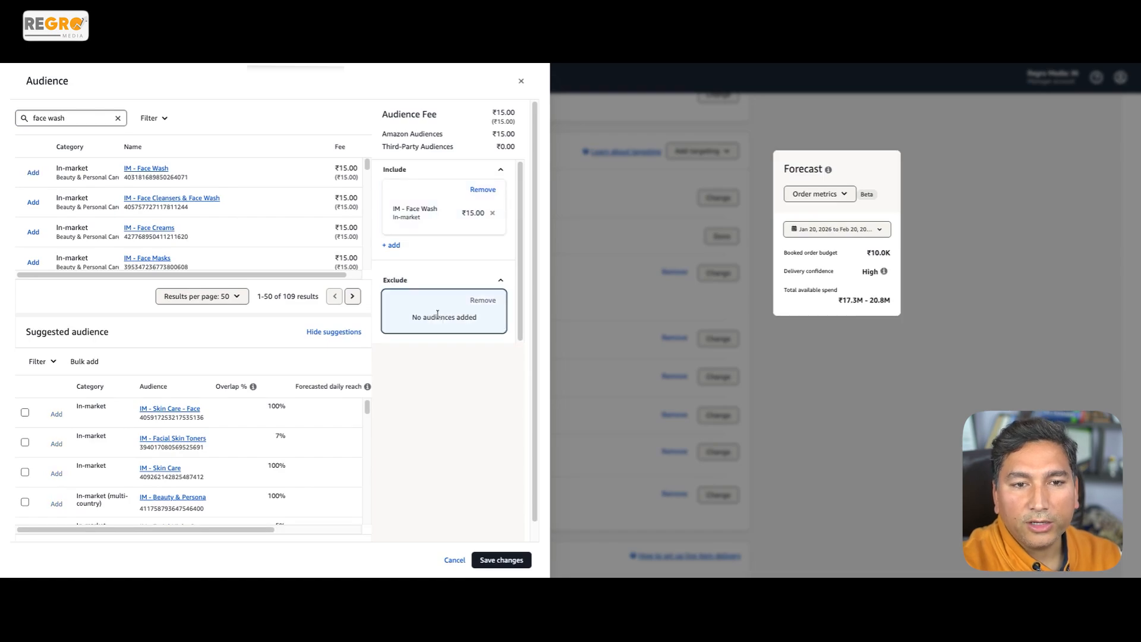
{"action": "left_click_drag", "start_coordinate": [91, 119], "coordinate": [26, 122]}
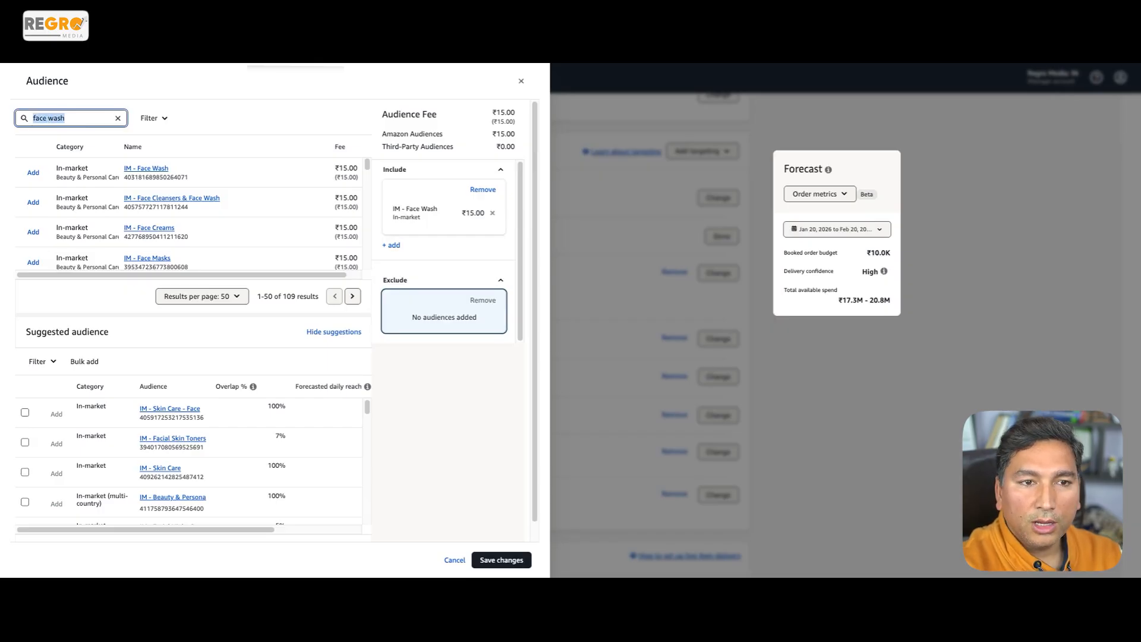
{"action": "type", "text": "l365d"}
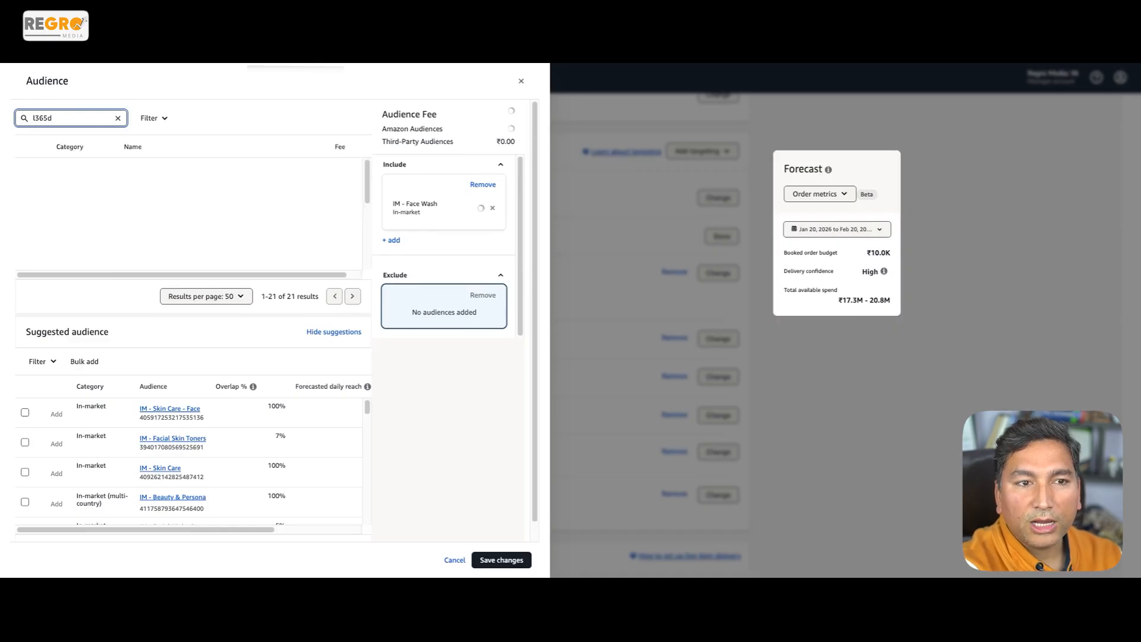
{"action": "left_click", "coordinate": [33, 172]}
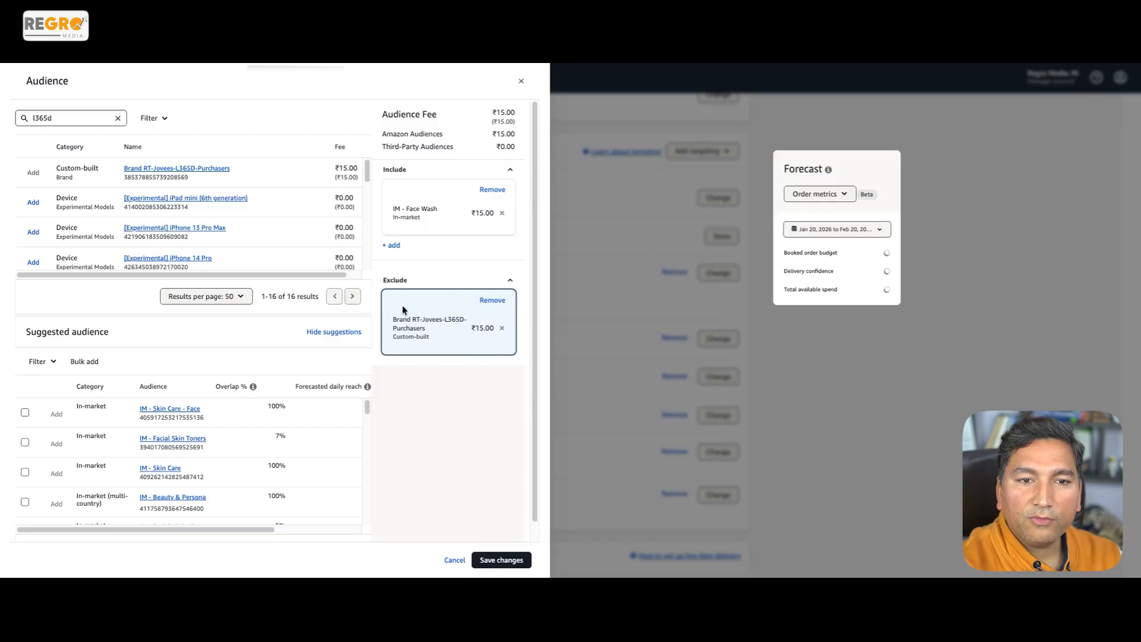
{"action": "left_click", "coordinate": [502, 561]}
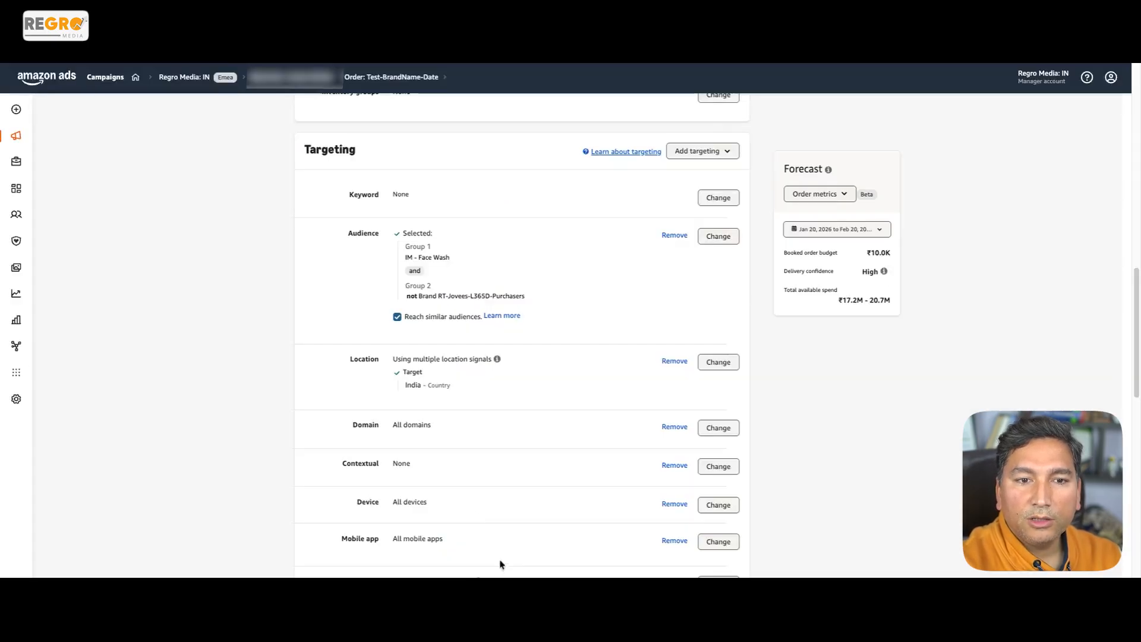
Step: Add Viewability to the line item's targeting and set it to 70% and greater (most viewable)
{"action": "scroll", "coordinate": [332, 380], "scroll_direction": "down", "scroll_amount": 2}
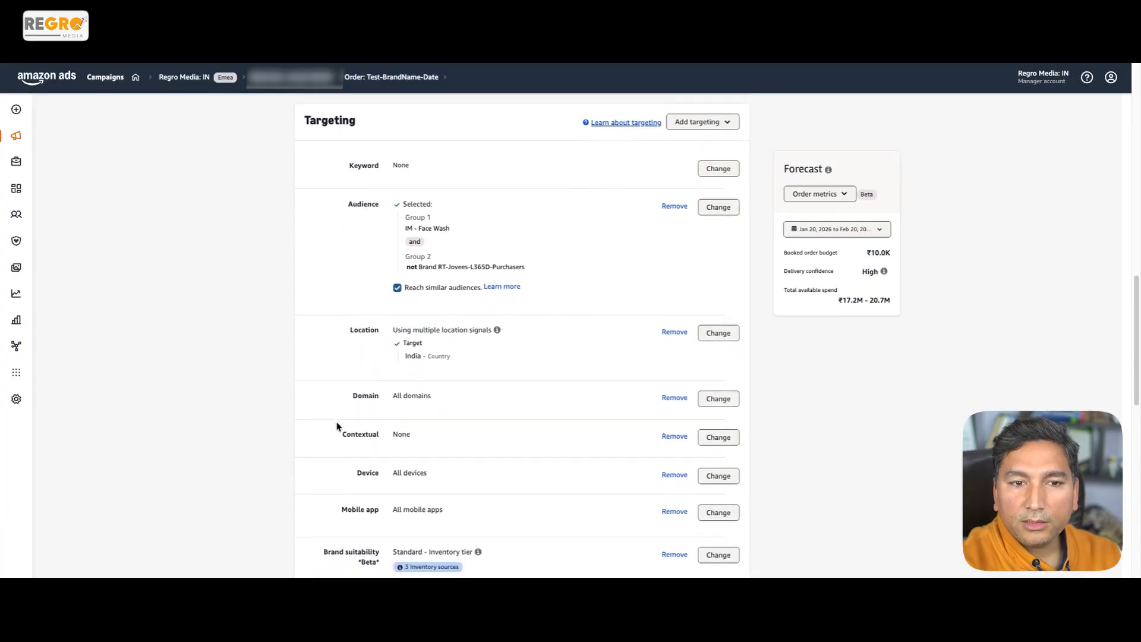
{"action": "scroll", "coordinate": [335, 421], "scroll_direction": "up", "scroll_amount": 2}
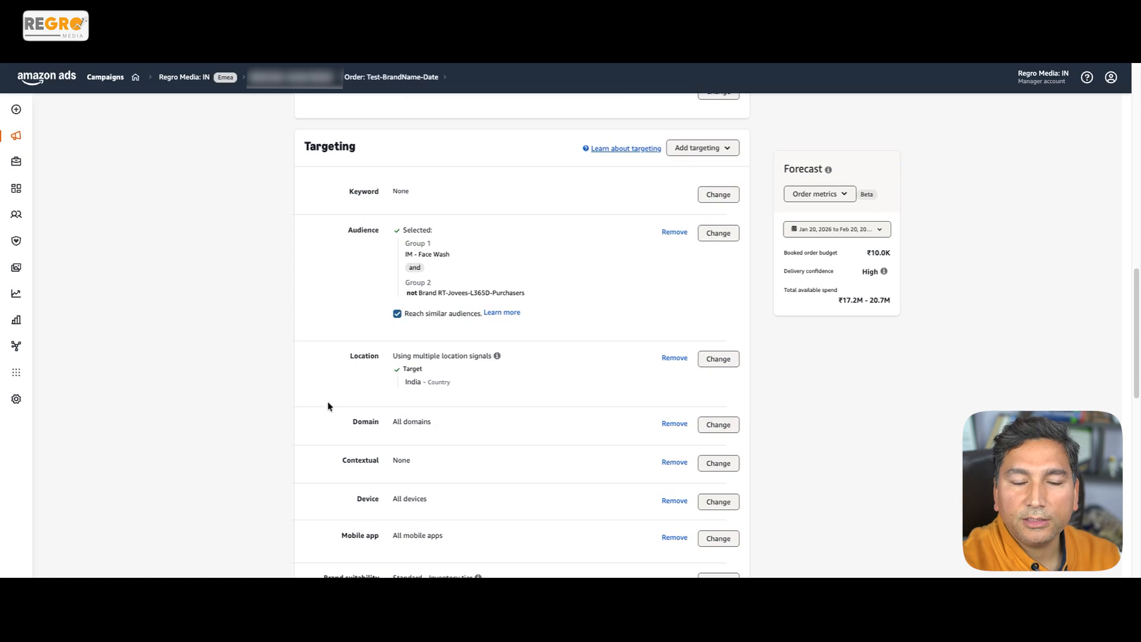
{"action": "left_click", "coordinate": [725, 149]}
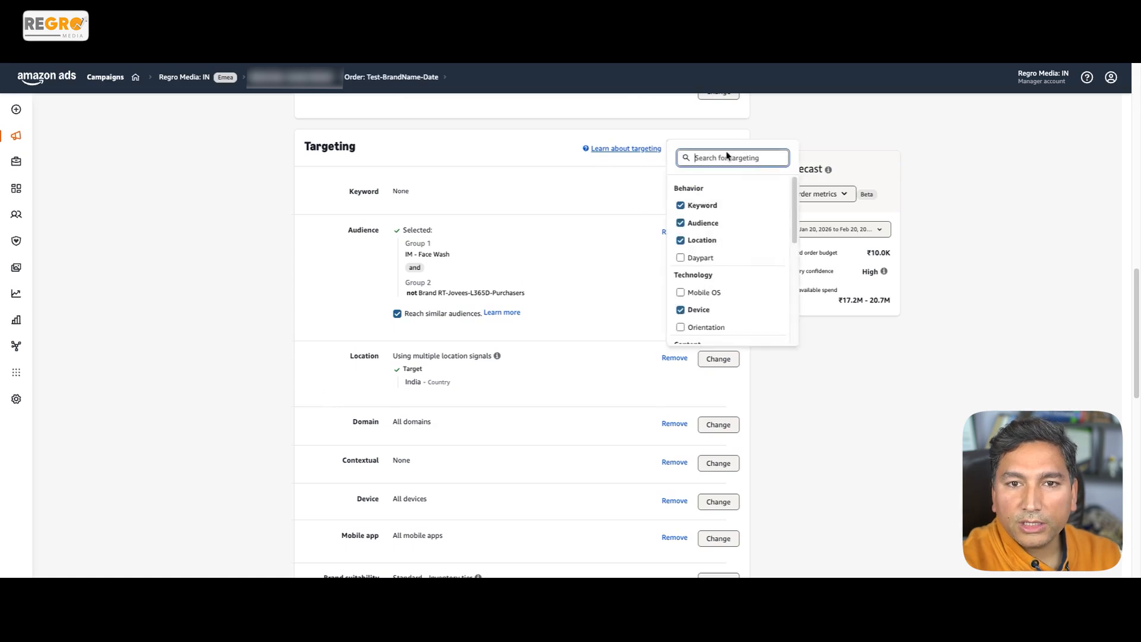
{"action": "scroll", "coordinate": [707, 268], "scroll_direction": "down", "scroll_amount": 4}
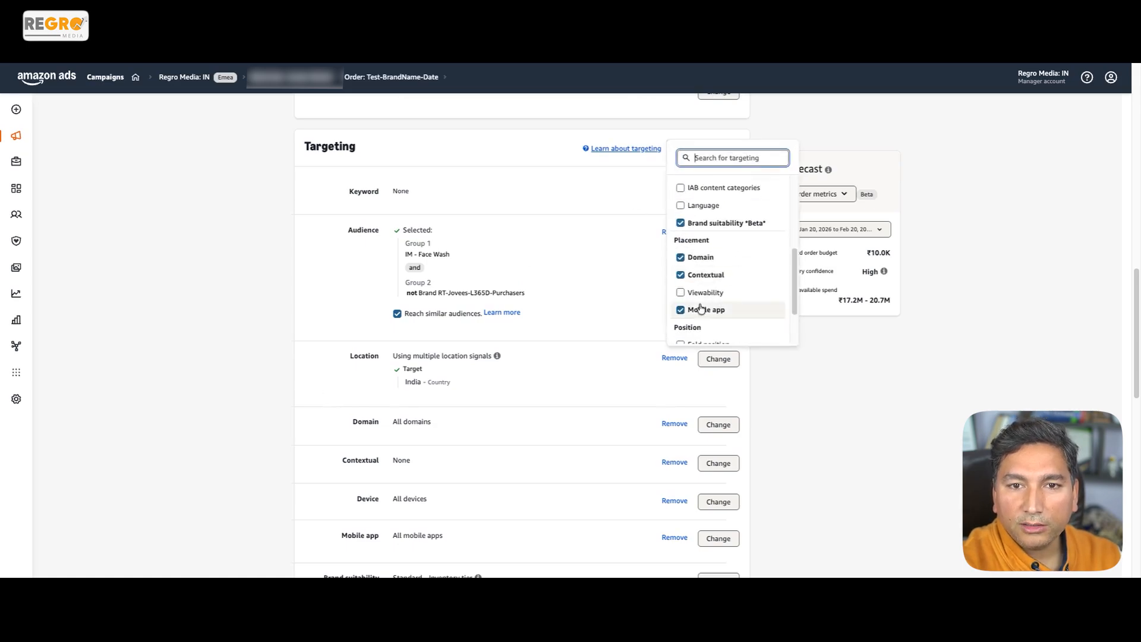
{"action": "left_click", "coordinate": [680, 292]}
{"action": "left_click", "coordinate": [819, 405]}
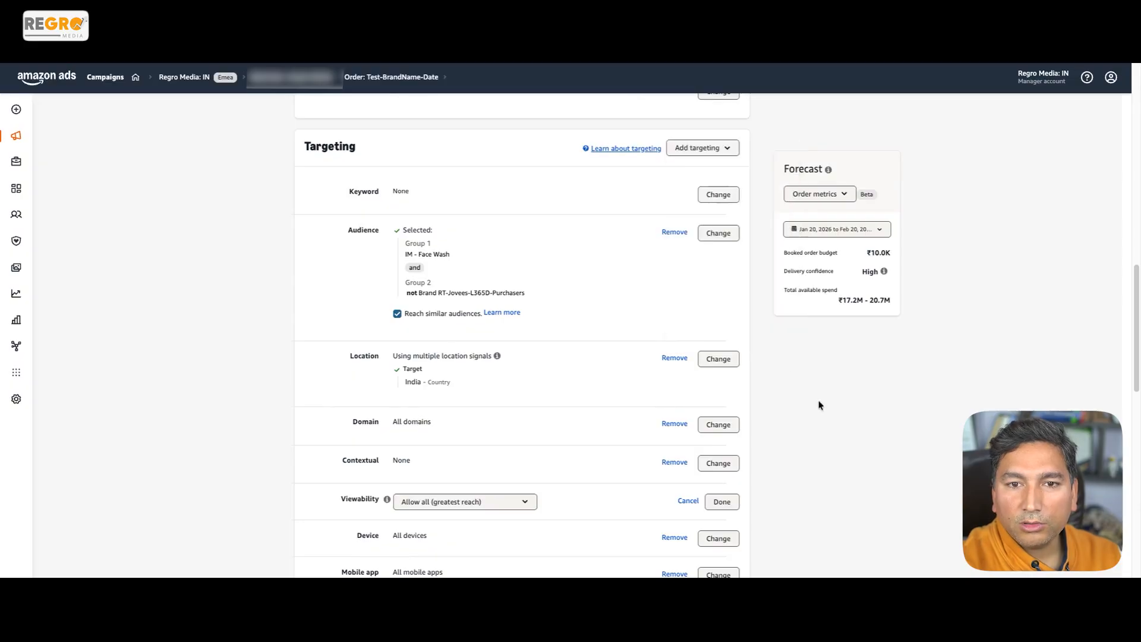
{"action": "scroll", "coordinate": [617, 404], "scroll_direction": "down", "scroll_amount": 2}
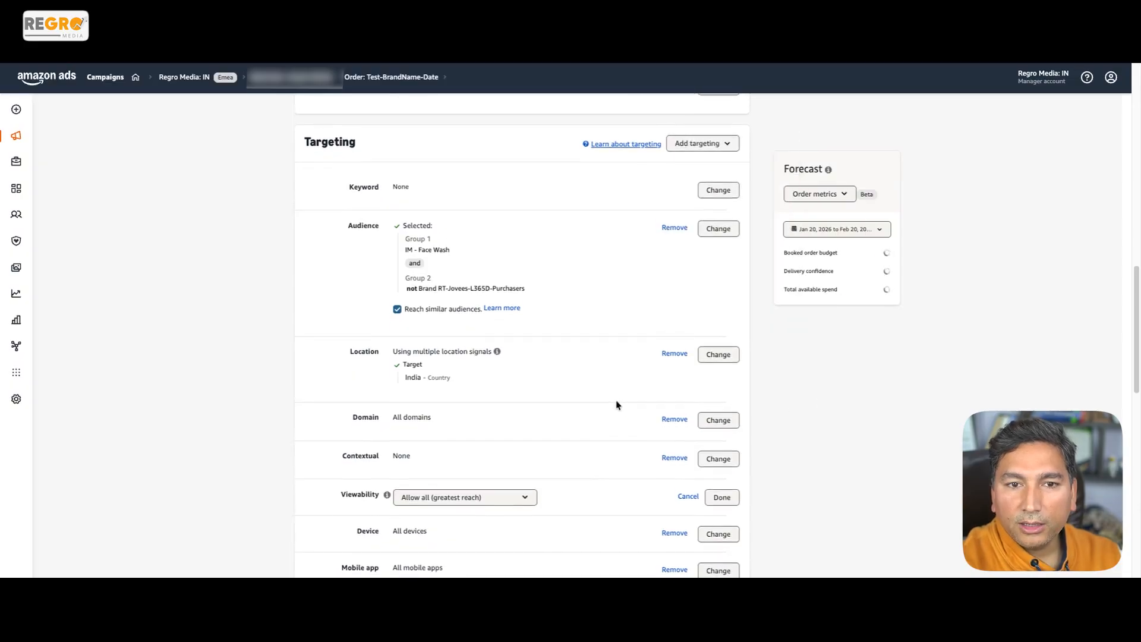
{"action": "left_click", "coordinate": [526, 447]}
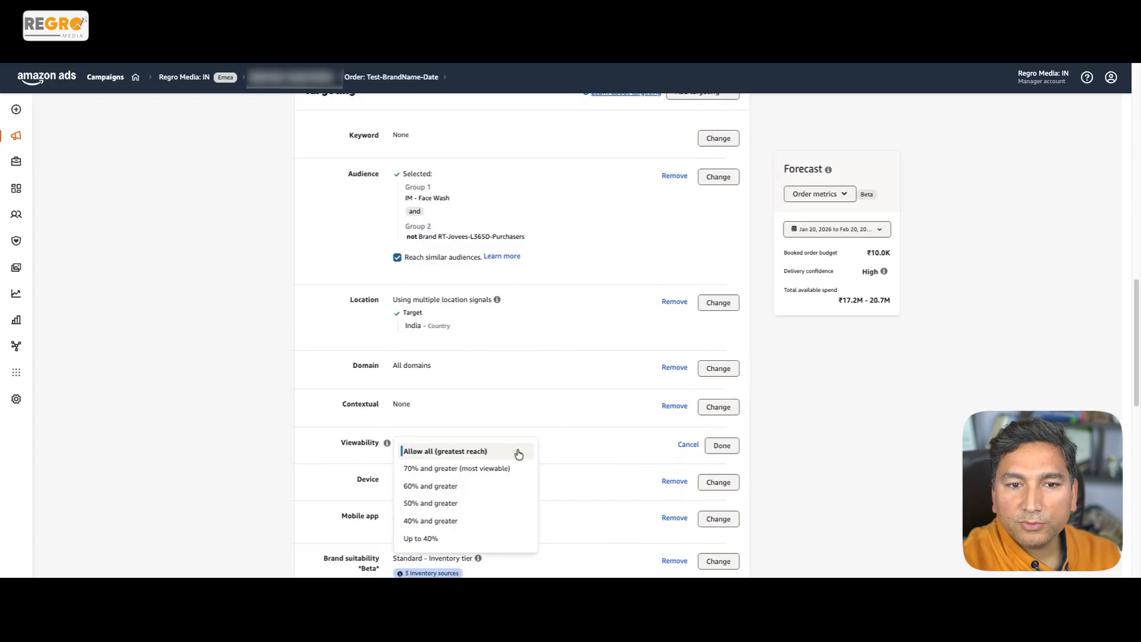
{"action": "left_click", "coordinate": [469, 465]}
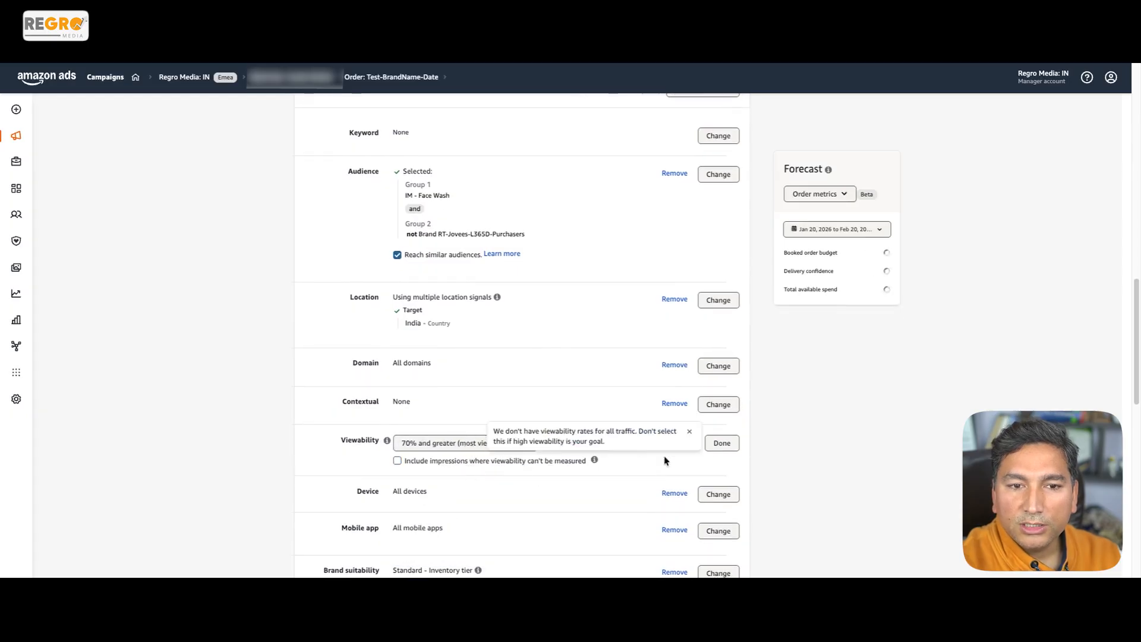
{"action": "left_click", "coordinate": [721, 443]}
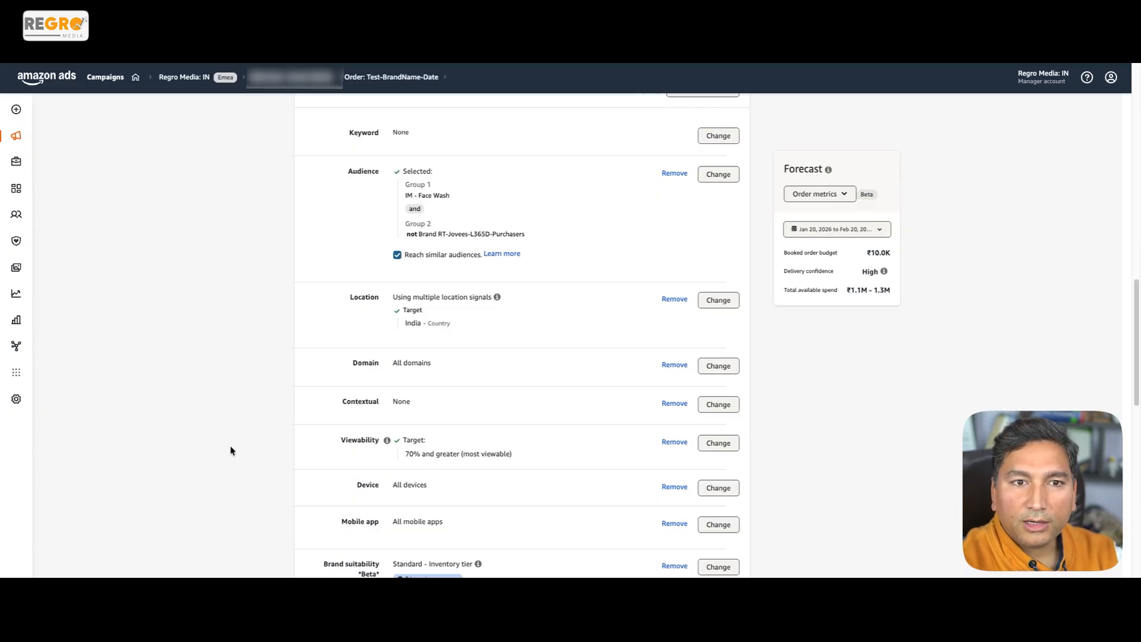
Step: Limit the line item's frequency so a shopper sees the ad no more than 5 times in 1 day
{"action": "scroll", "coordinate": [230, 450], "scroll_direction": "down", "scroll_amount": 8}
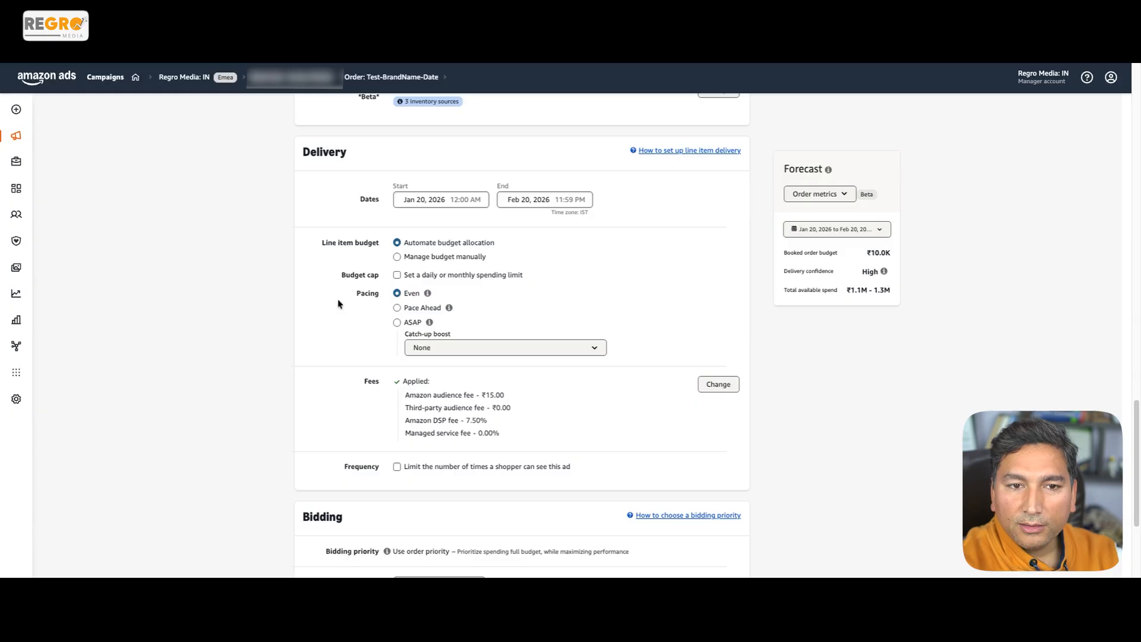
{"action": "scroll", "coordinate": [258, 392], "scroll_direction": "down", "scroll_amount": 1}
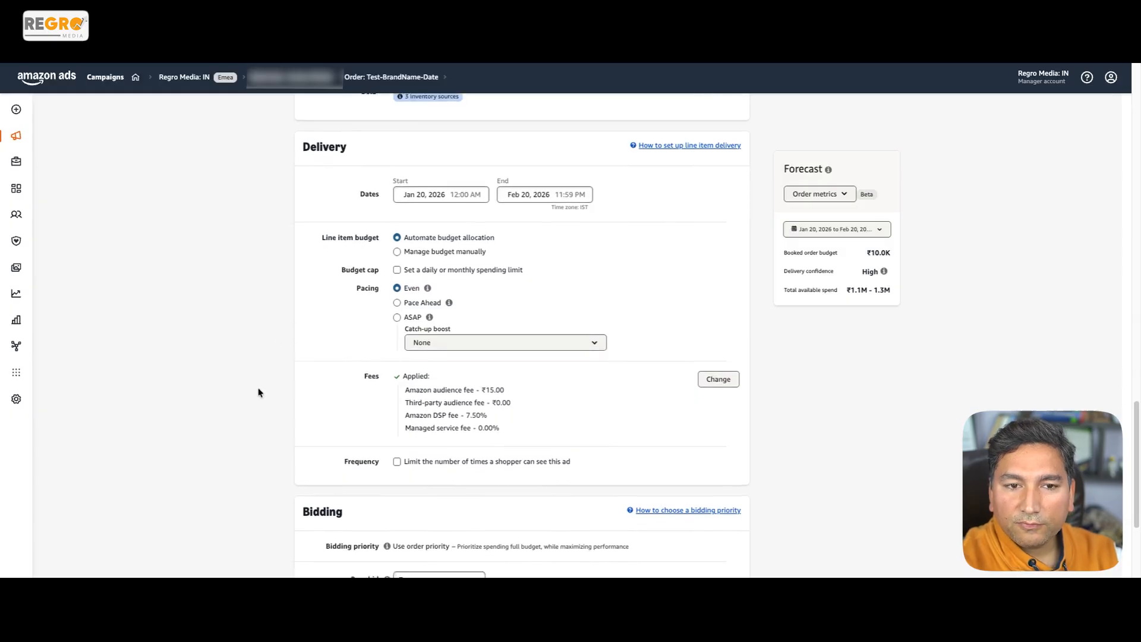
{"action": "scroll", "coordinate": [258, 392], "scroll_direction": "down", "scroll_amount": 1}
{"action": "scroll", "coordinate": [265, 385], "scroll_direction": "down", "scroll_amount": 1}
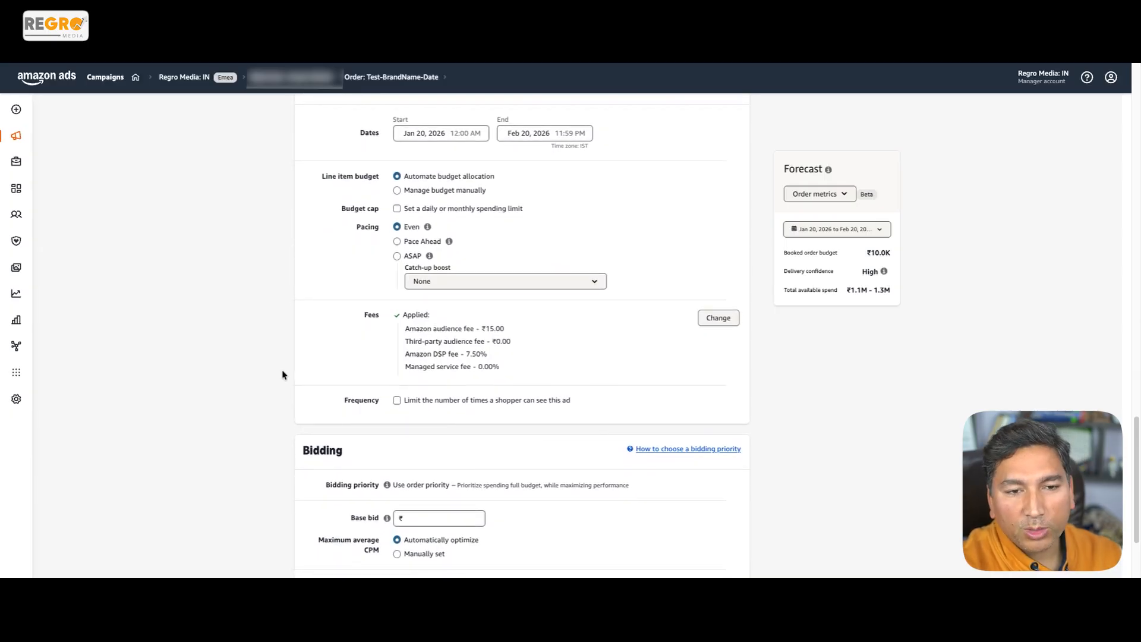
{"action": "left_click", "coordinate": [397, 401]}
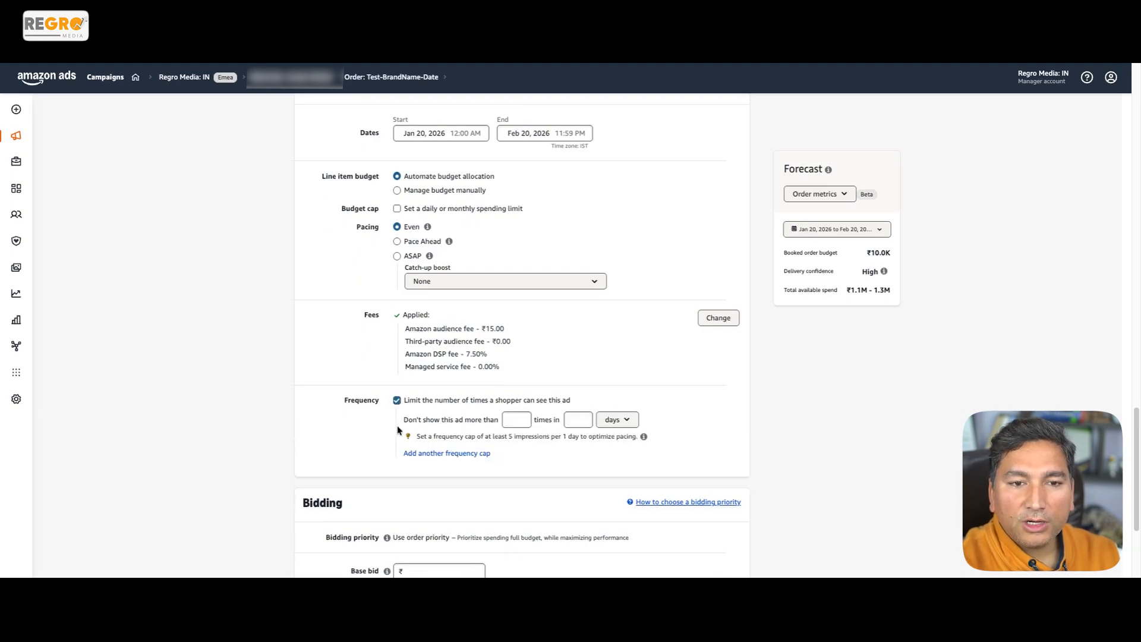
{"action": "left_click", "coordinate": [516, 419]}
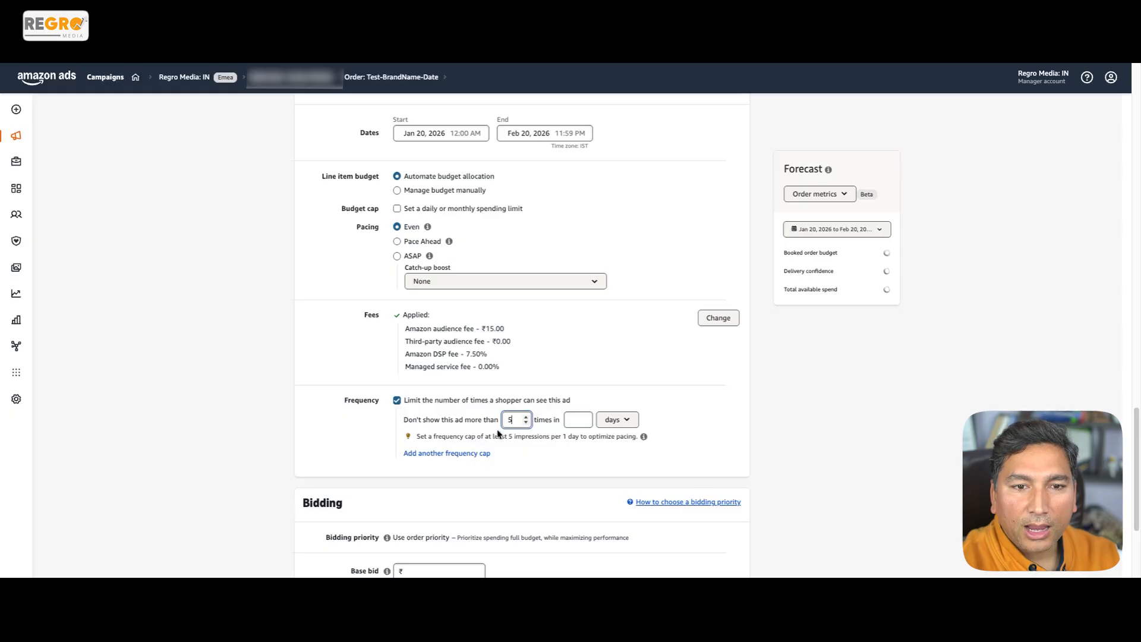
{"action": "left_click", "coordinate": [570, 420]}
{"action": "type", "text": "1"}
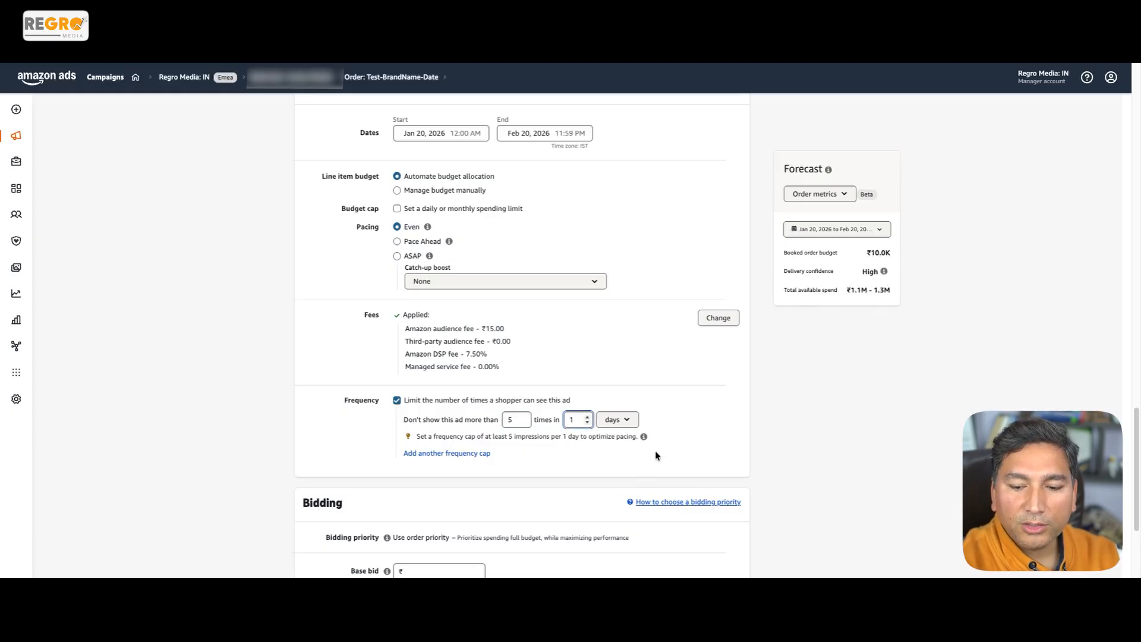
{"action": "left_click", "coordinate": [263, 454]}
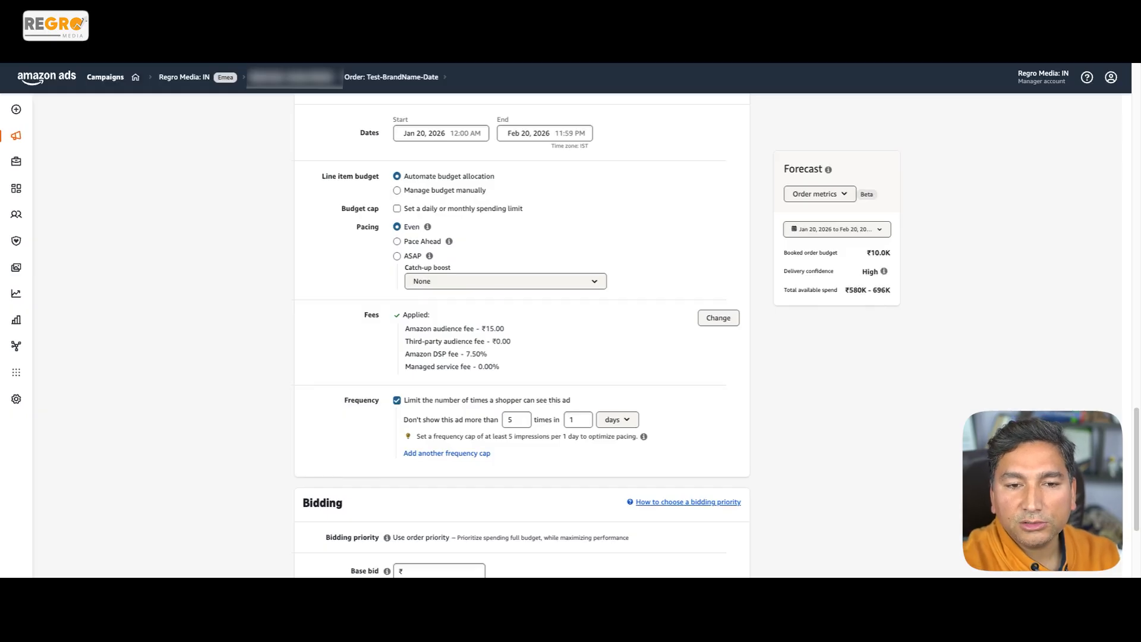
Step: Set the line item's base bid to ₹25 and book the line item
{"action": "scroll", "coordinate": [214, 443], "scroll_direction": "down", "scroll_amount": 3}
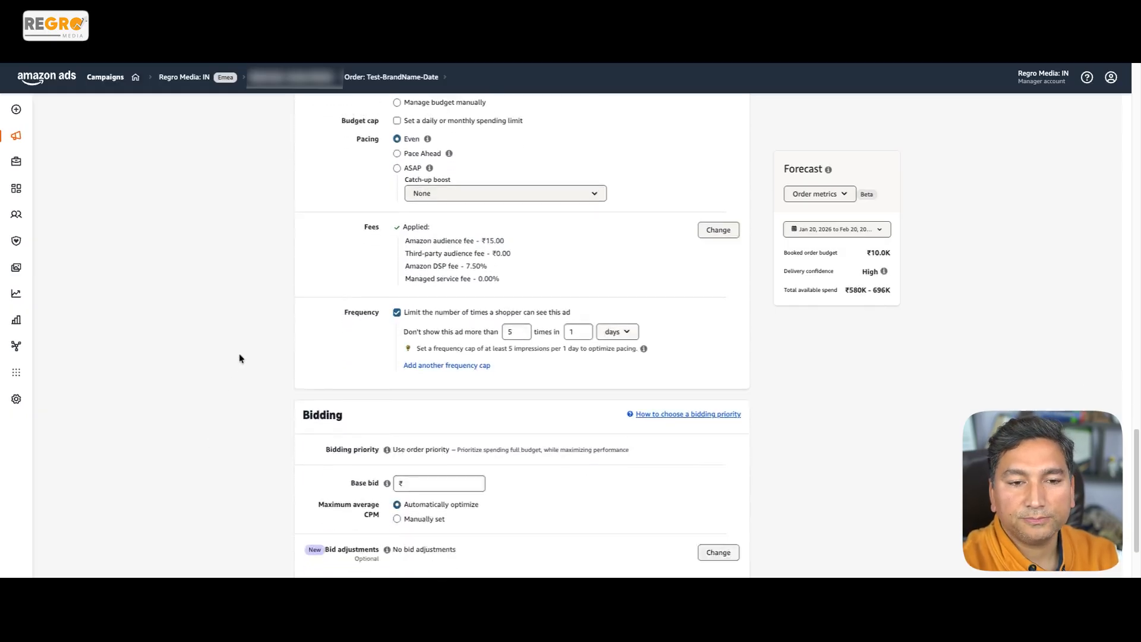
{"action": "left_click", "coordinate": [442, 390]}
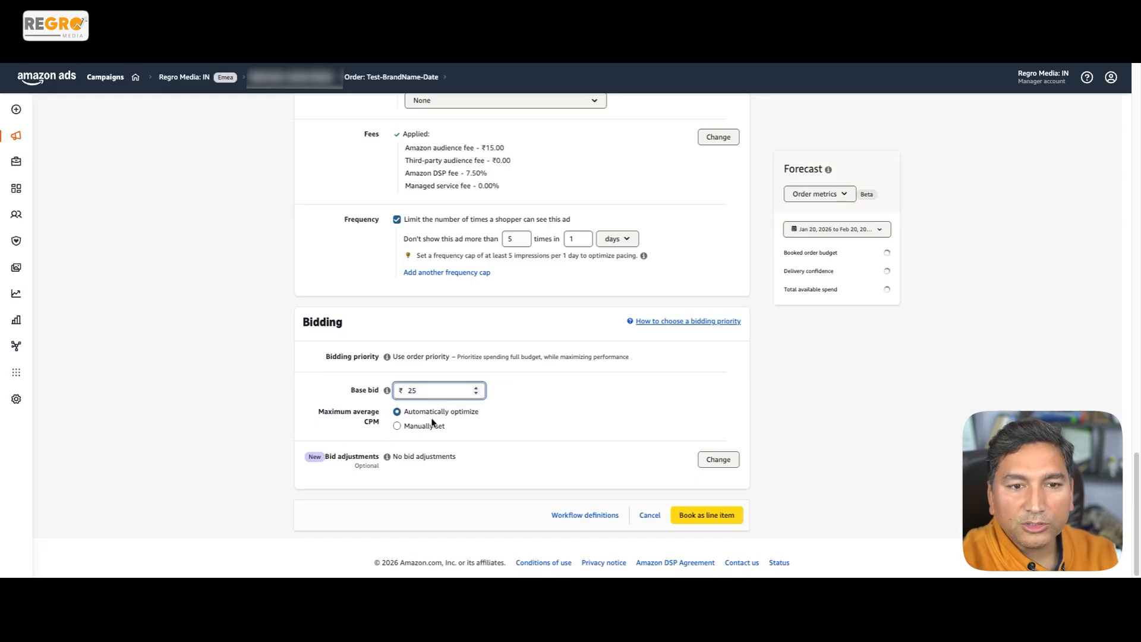
{"action": "left_click", "coordinate": [256, 434]}
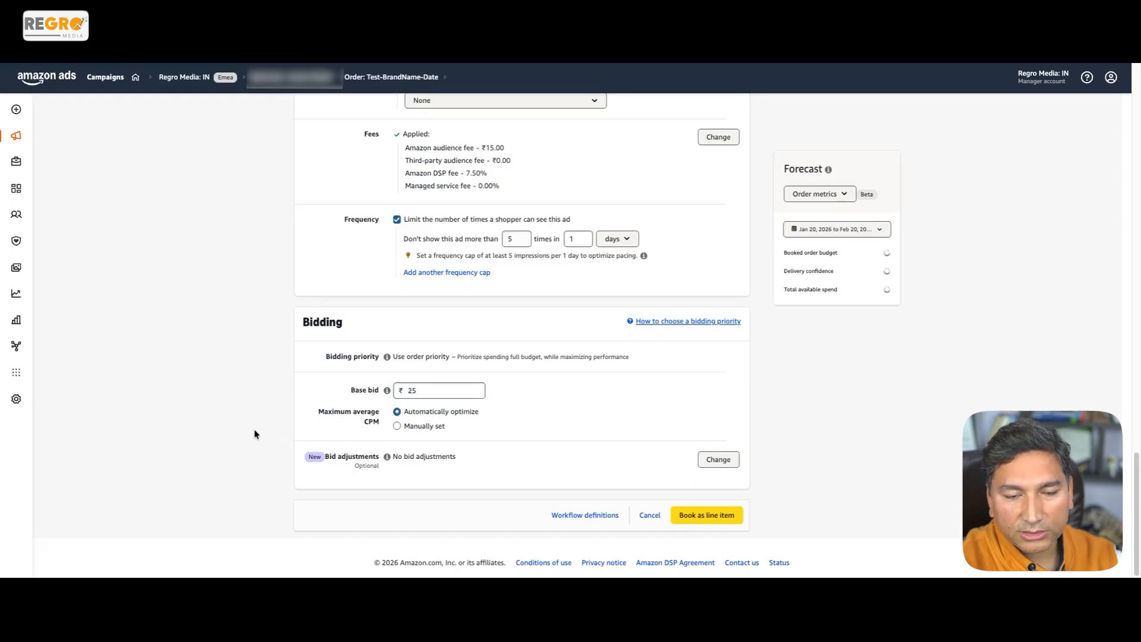
{"action": "left_click", "coordinate": [704, 520]}
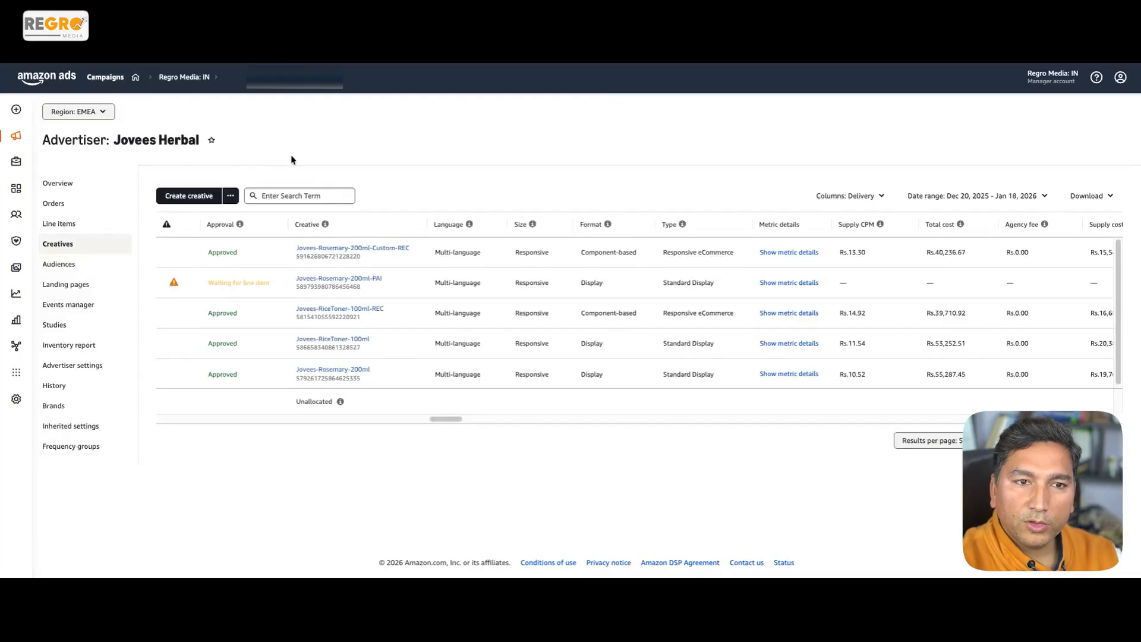
Step: Start a new creative for the advertiser and go through the Video, Audio and Component-based creative types
{"action": "left_click", "coordinate": [189, 196]}
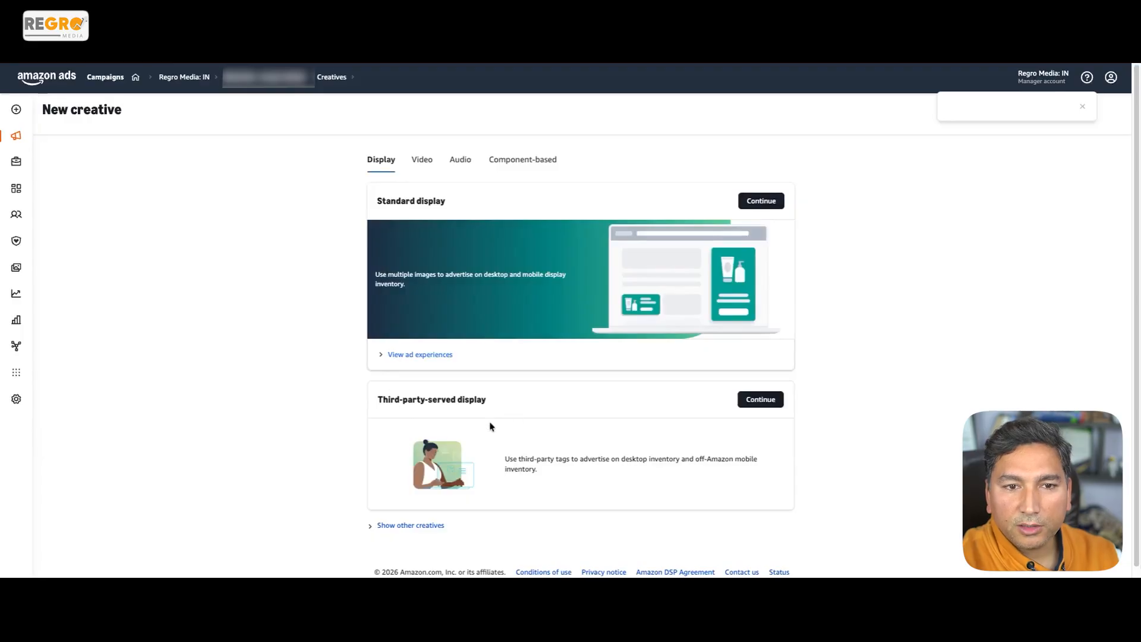
{"action": "scroll", "coordinate": [445, 214], "scroll_direction": "down", "scroll_amount": 1}
{"action": "left_click", "coordinate": [428, 161]}
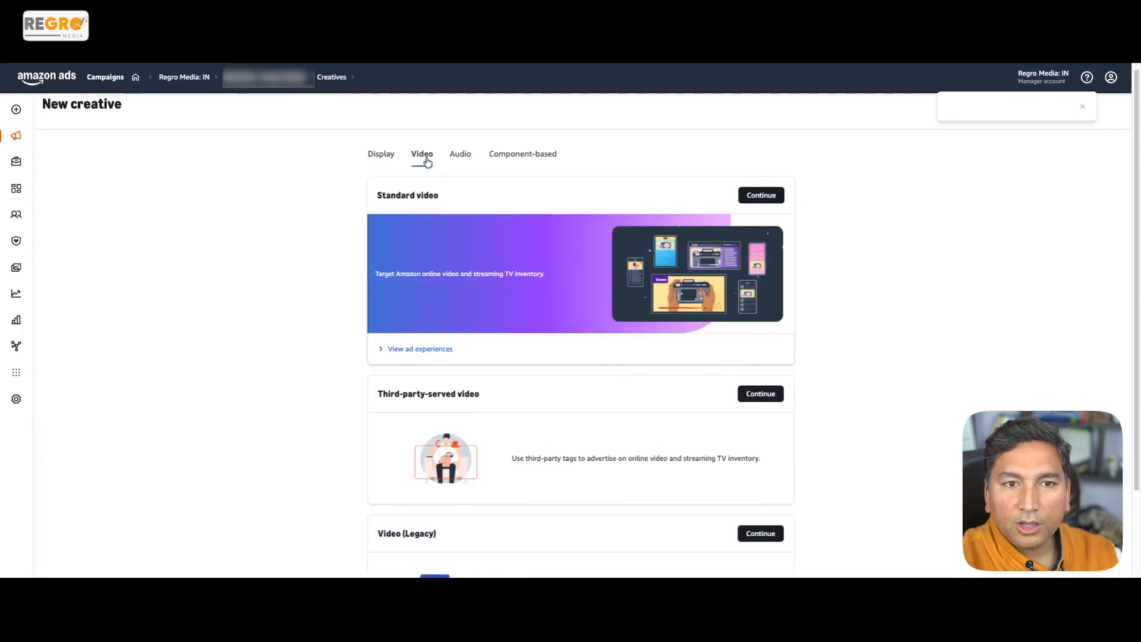
{"action": "left_click", "coordinate": [465, 158]}
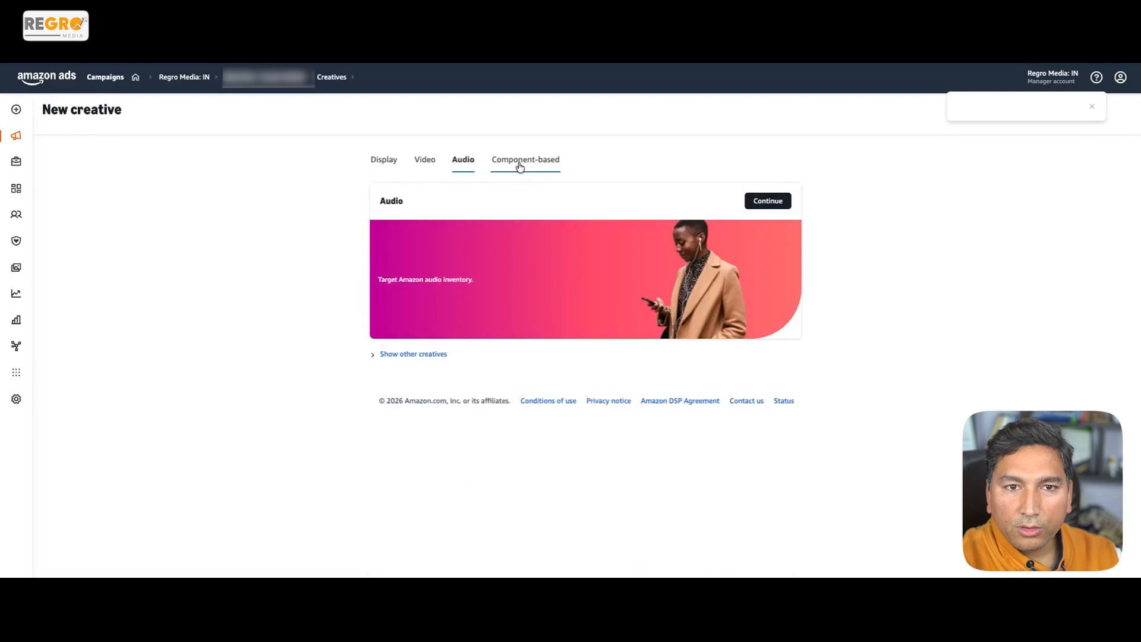
{"action": "left_click", "coordinate": [518, 166]}
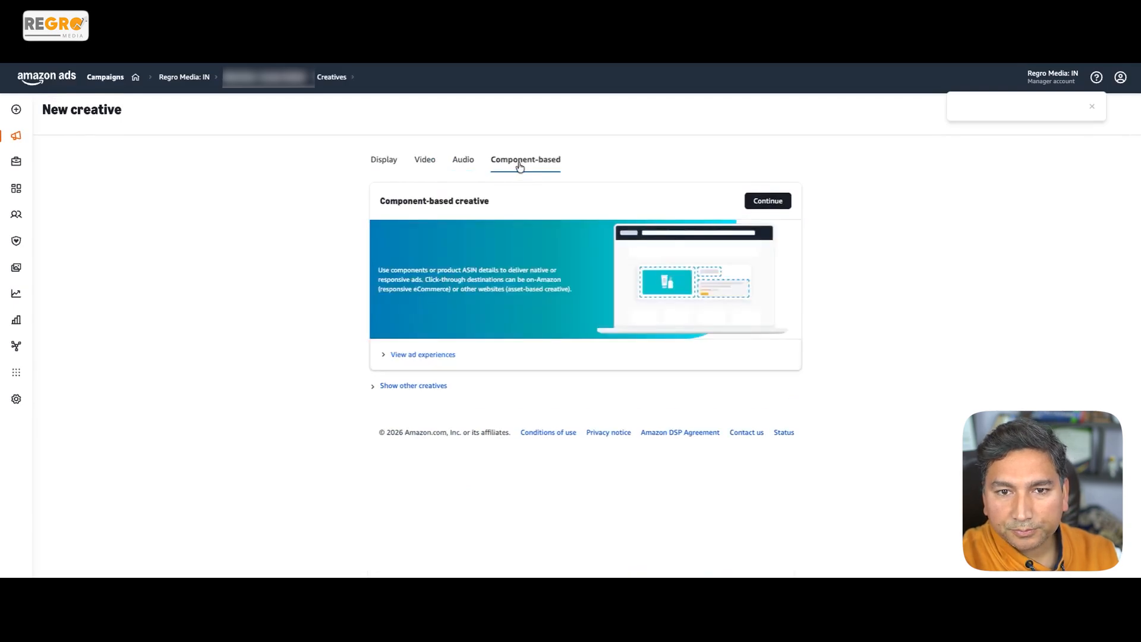
Step: Choose Standard display as the creative type and name the new creative test
{"action": "left_click", "coordinate": [384, 164]}
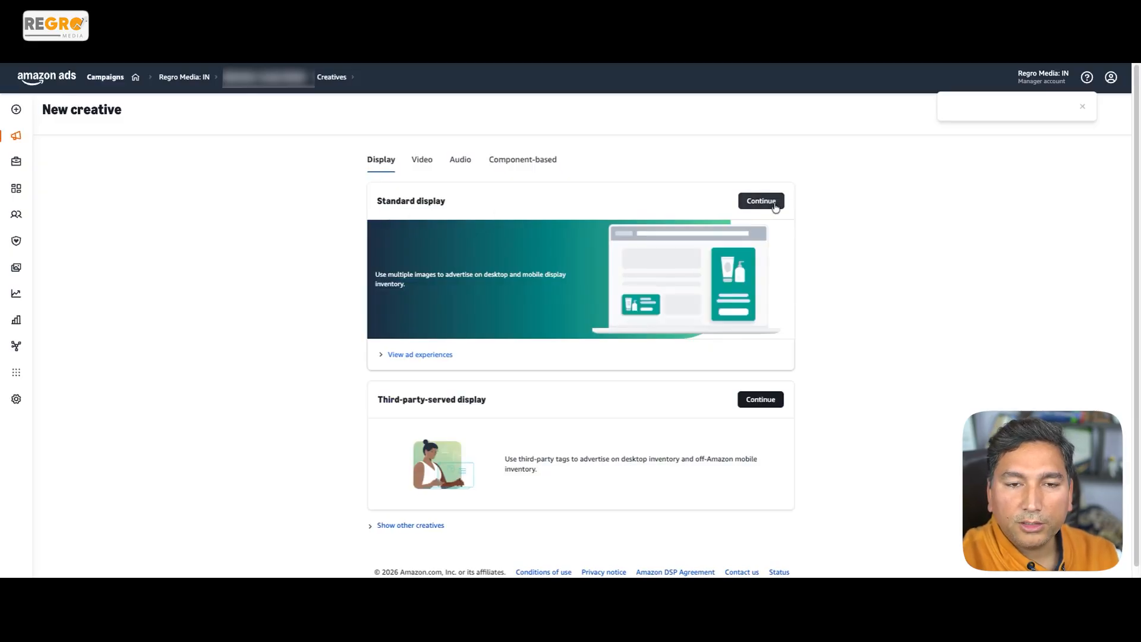
{"action": "left_click", "coordinate": [761, 202]}
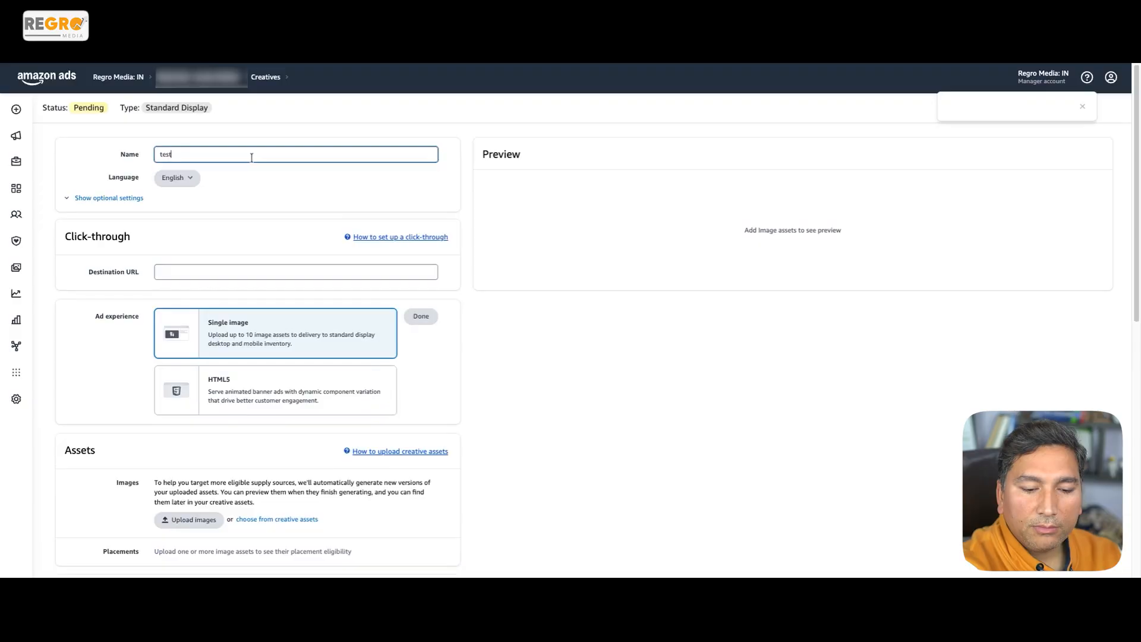
{"action": "left_click", "coordinate": [142, 237]}
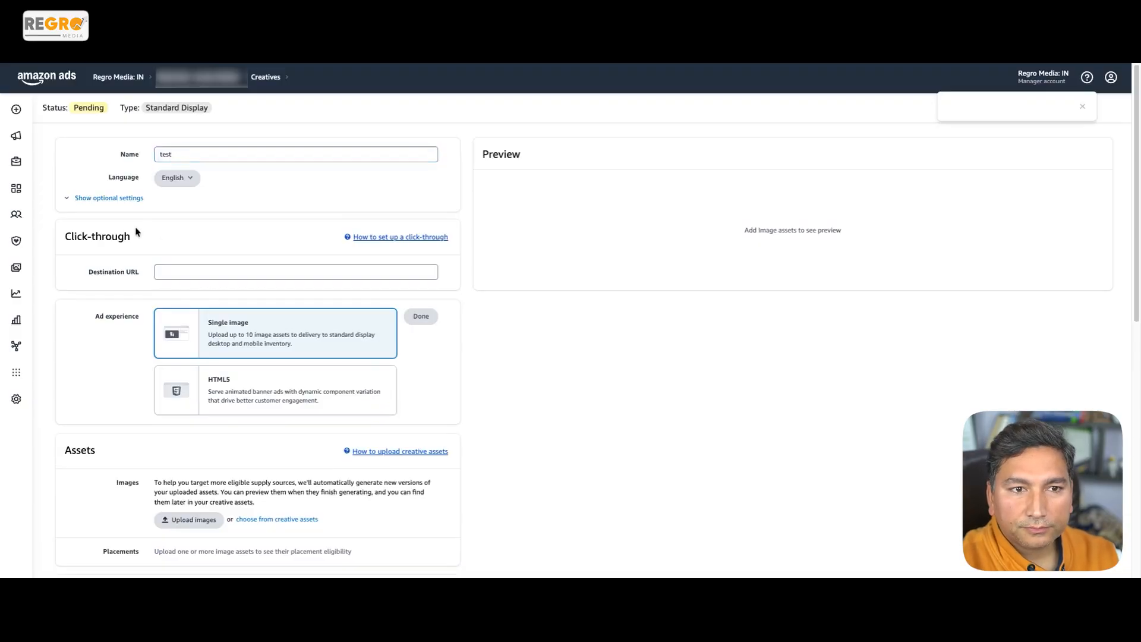
Step: Set the creative's ad experience to Single image, leaving the destination URL empty
{"action": "left_click", "coordinate": [173, 271]}
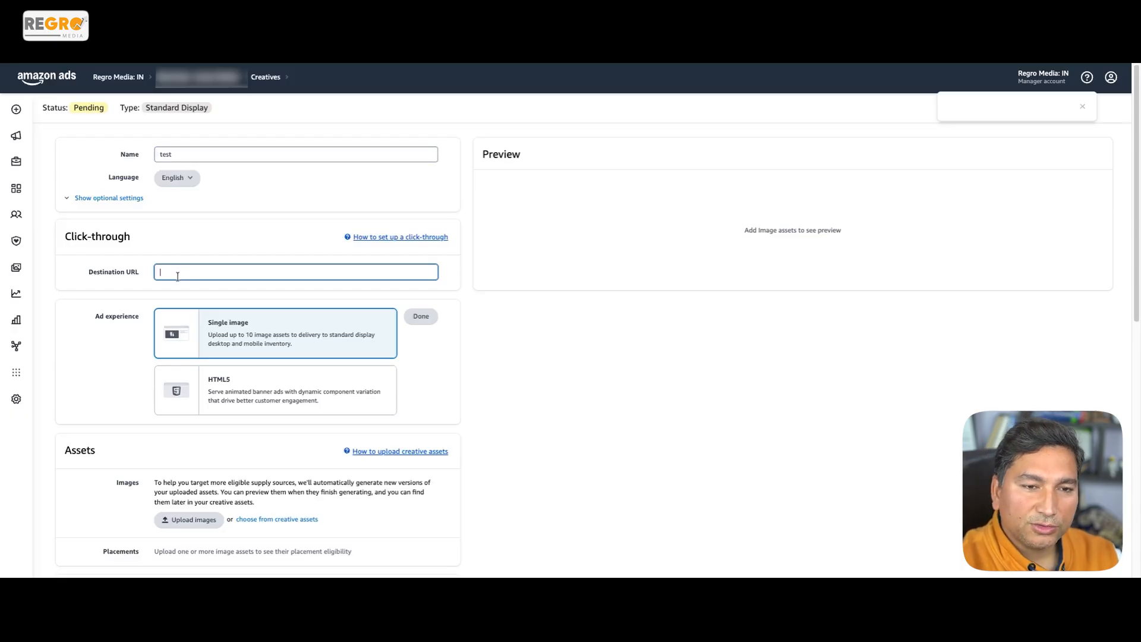
{"action": "left_click", "coordinate": [57, 300]}
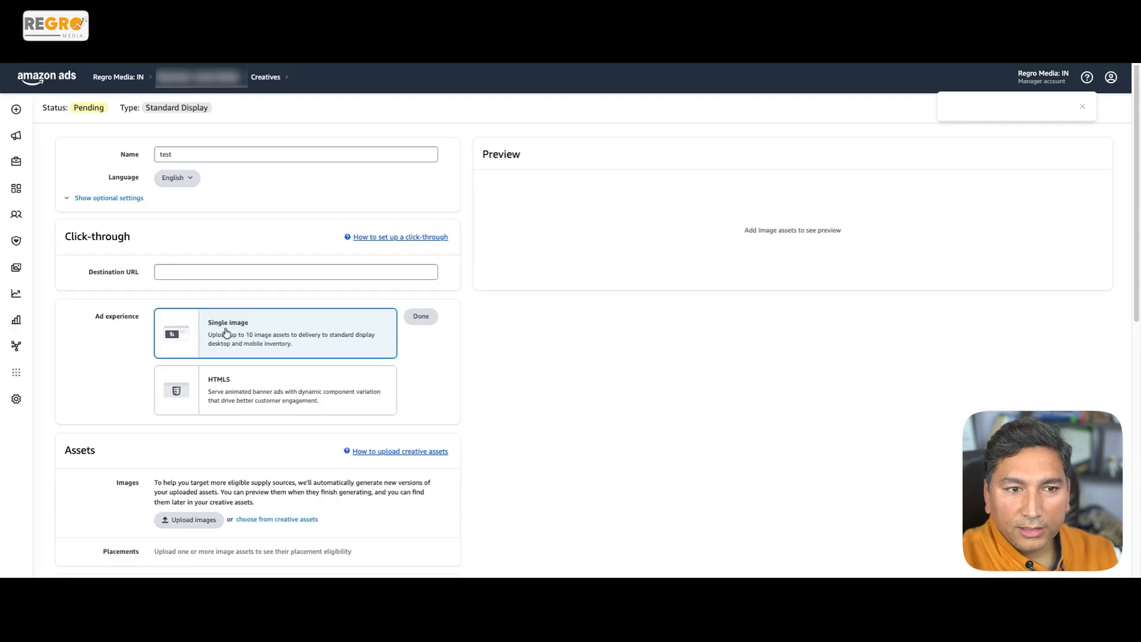
{"action": "left_click", "coordinate": [427, 318]}
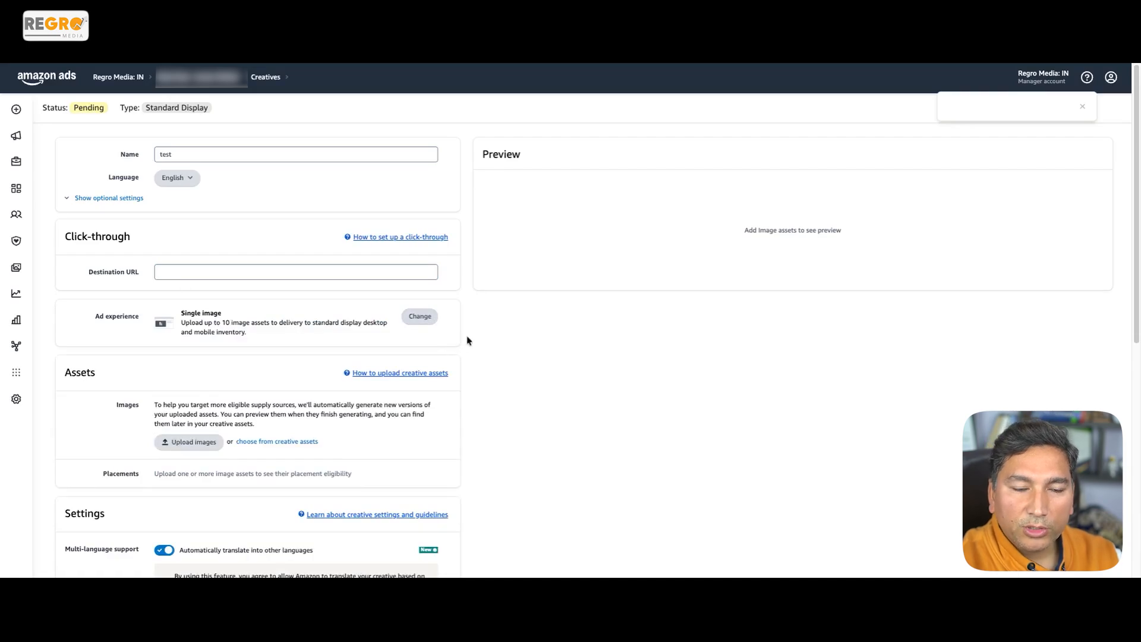
Step: Review the creative's image upload options, language, AdChoices and border settings, and the supply opportunities by ad size
{"action": "scroll", "coordinate": [469, 340], "scroll_direction": "down", "scroll_amount": 3}
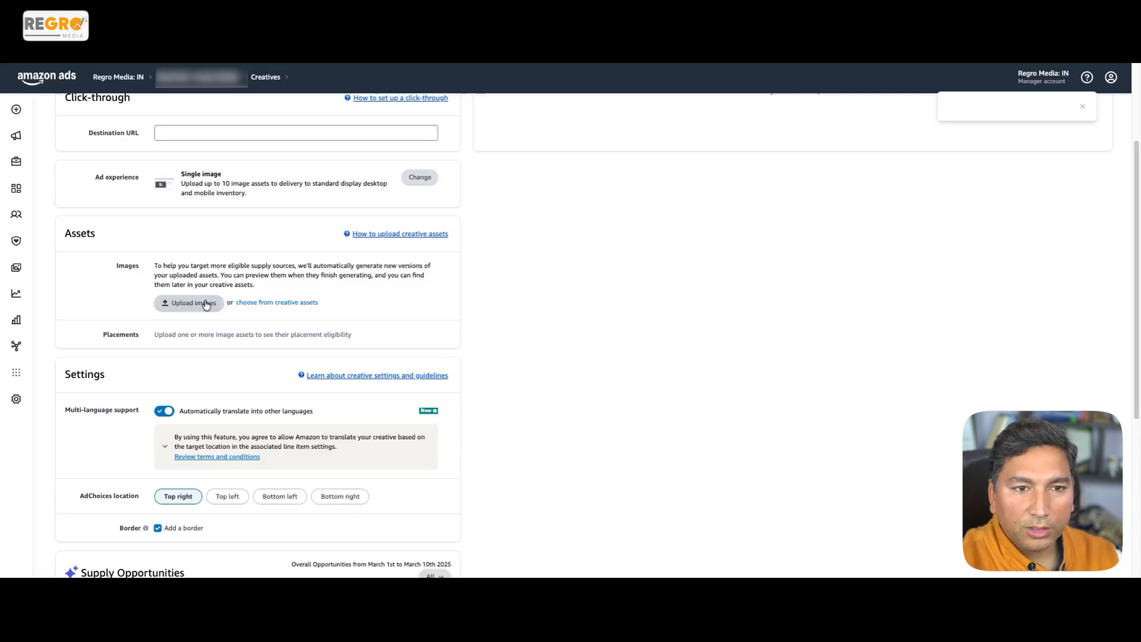
{"action": "scroll", "coordinate": [151, 221], "scroll_direction": "down", "scroll_amount": 2}
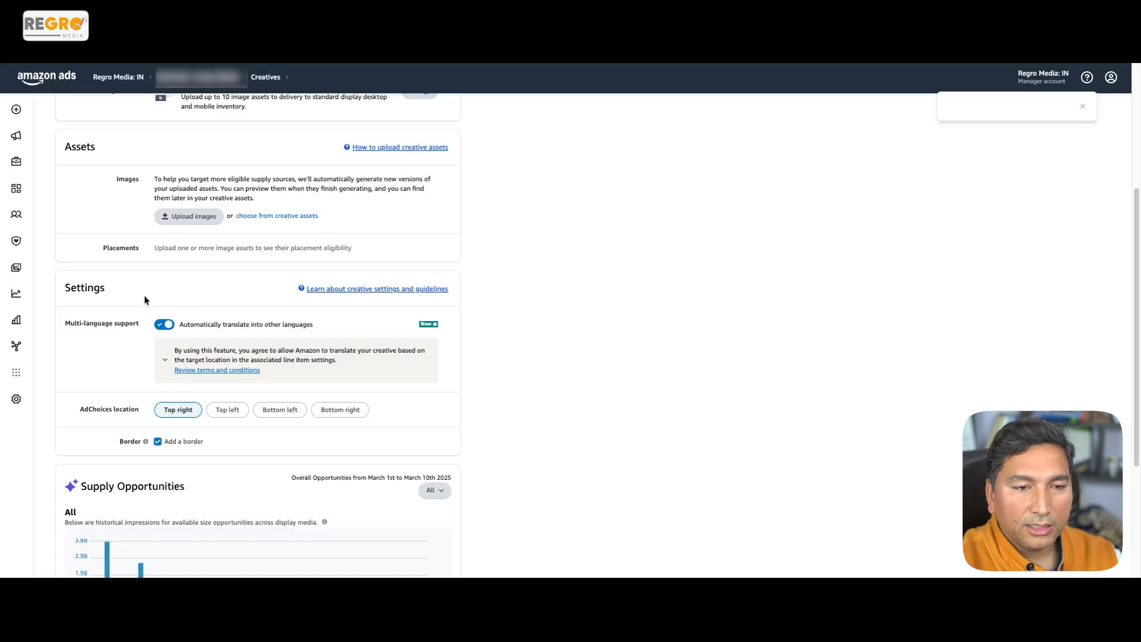
{"action": "scroll", "coordinate": [206, 523], "scroll_direction": "down", "scroll_amount": 3}
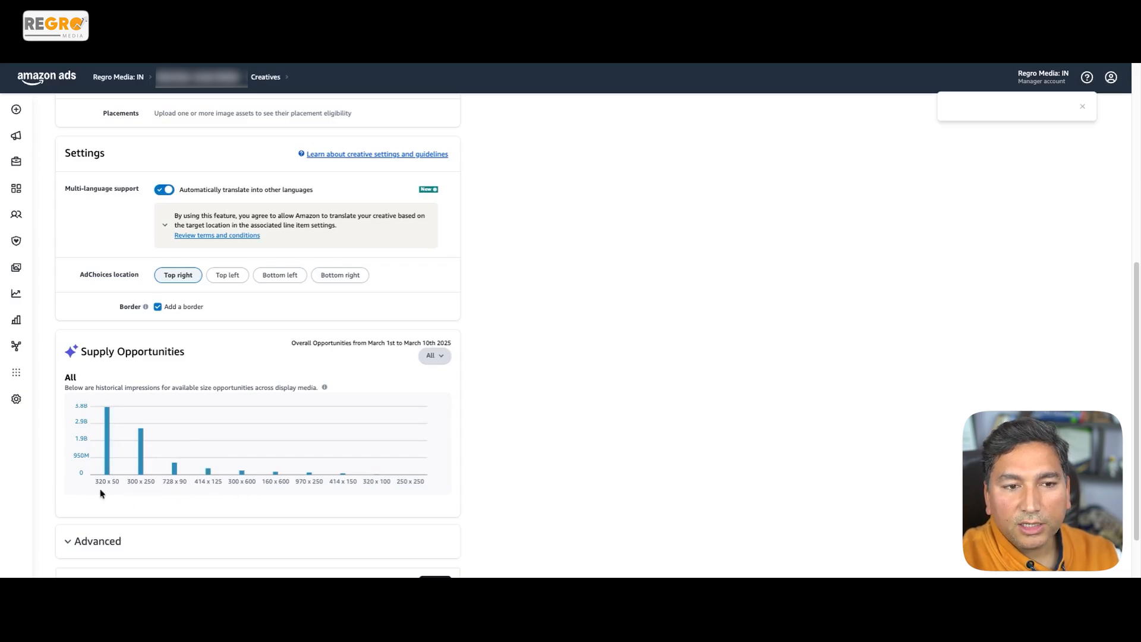
{"action": "scroll", "coordinate": [202, 498], "scroll_direction": "down", "scroll_amount": 2}
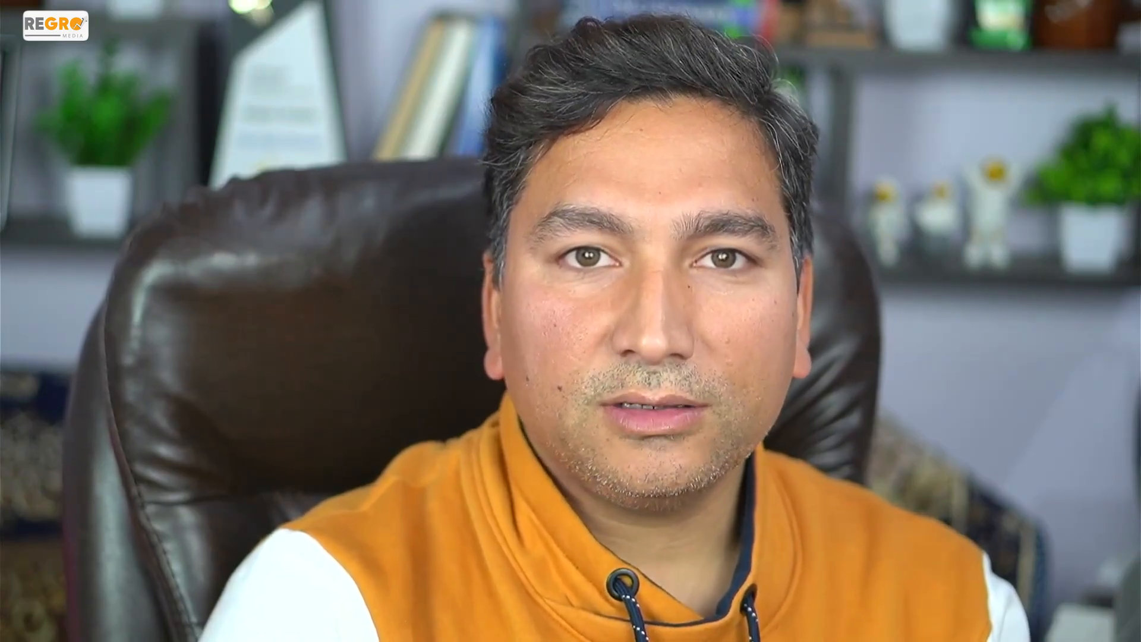